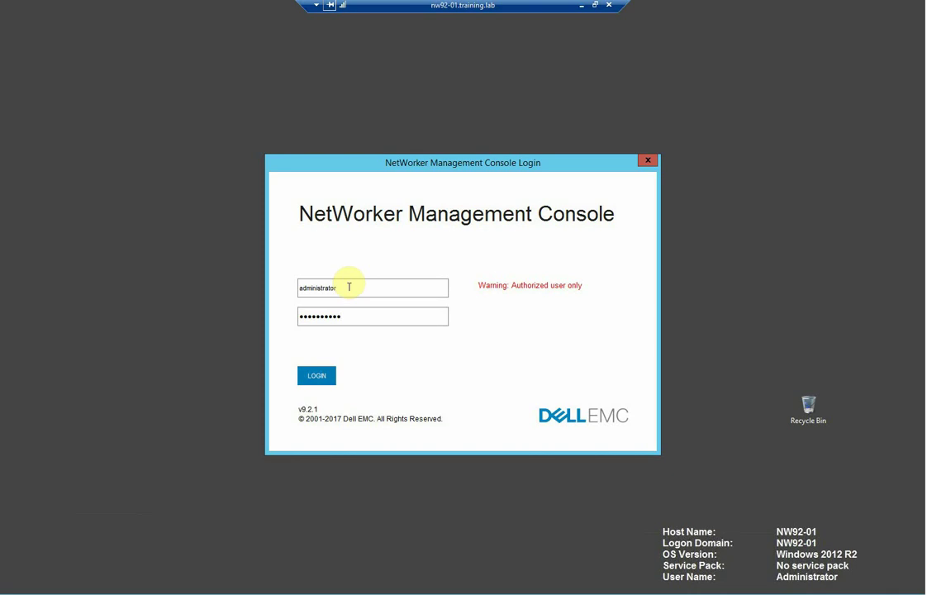
# Log in to the NetWorker Management Console, move the Recycle Bin icon clear of its window, and maximize the window.
pyautogui.click(318, 377)
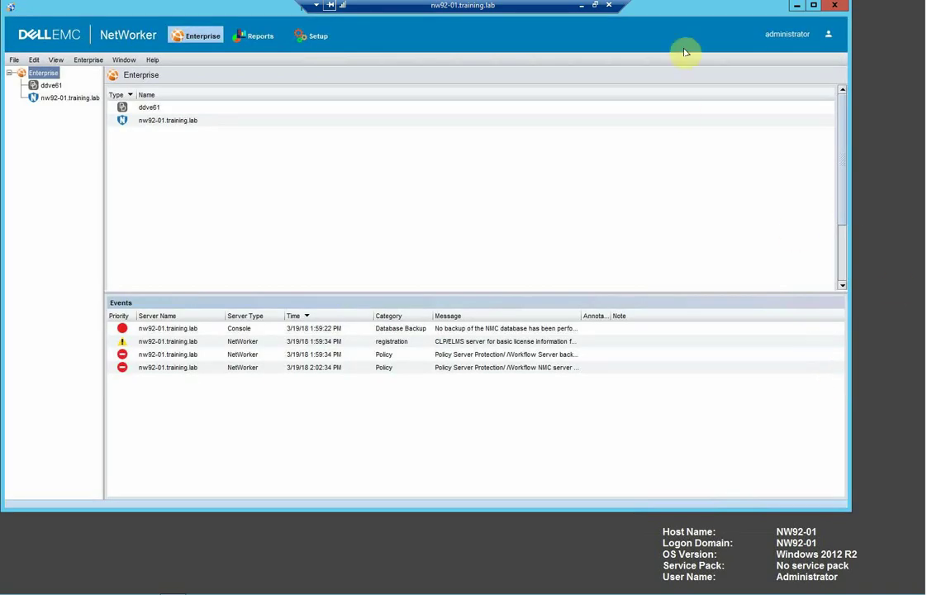
pyautogui.moveTo(689, 10); pyautogui.dragTo(601, 41)
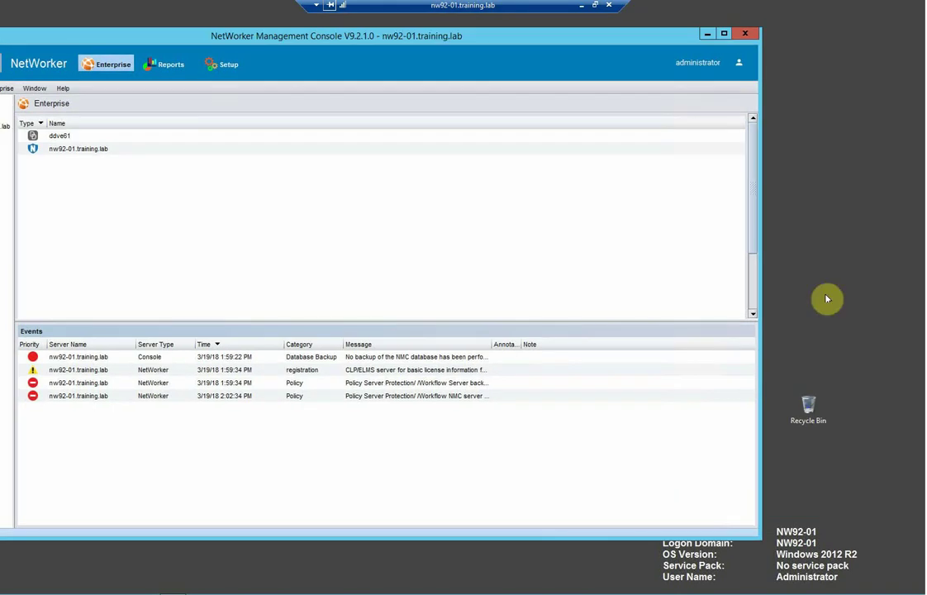
pyautogui.moveTo(824, 425); pyautogui.dragTo(894, 562)
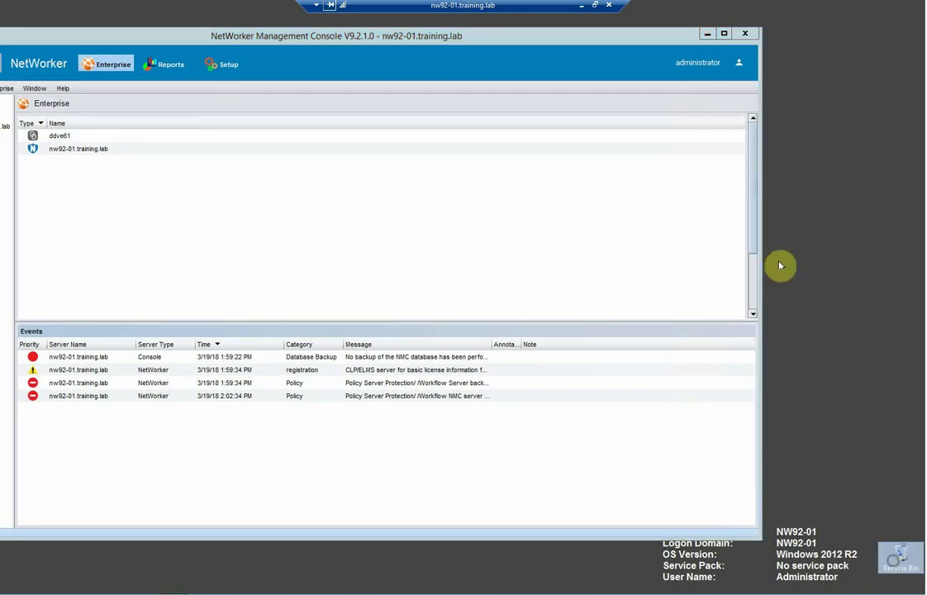
pyautogui.click(723, 33)
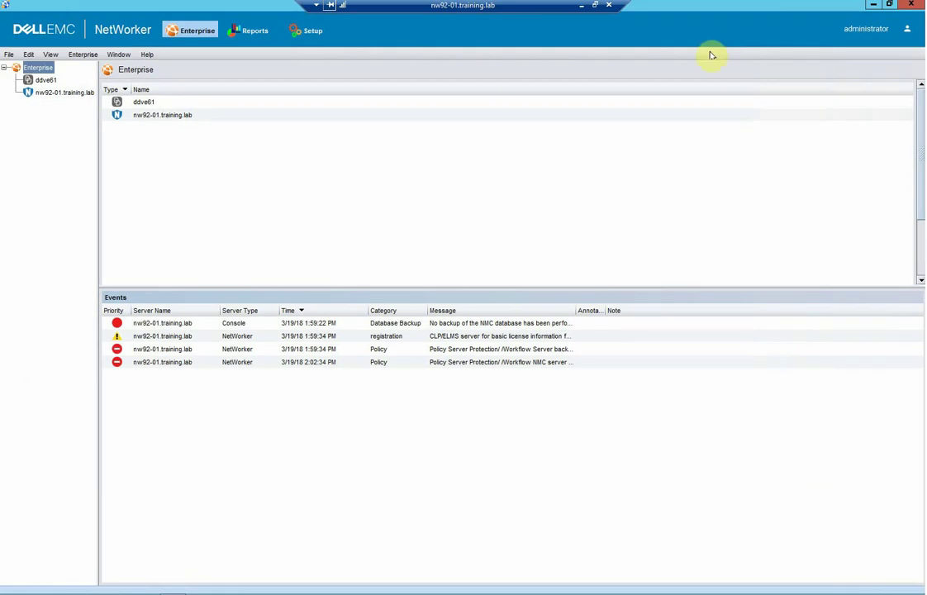
# Launch NetWorker Administration for the server nw92-01.training.lab and maximize its window.
pyautogui.click(136, 115)
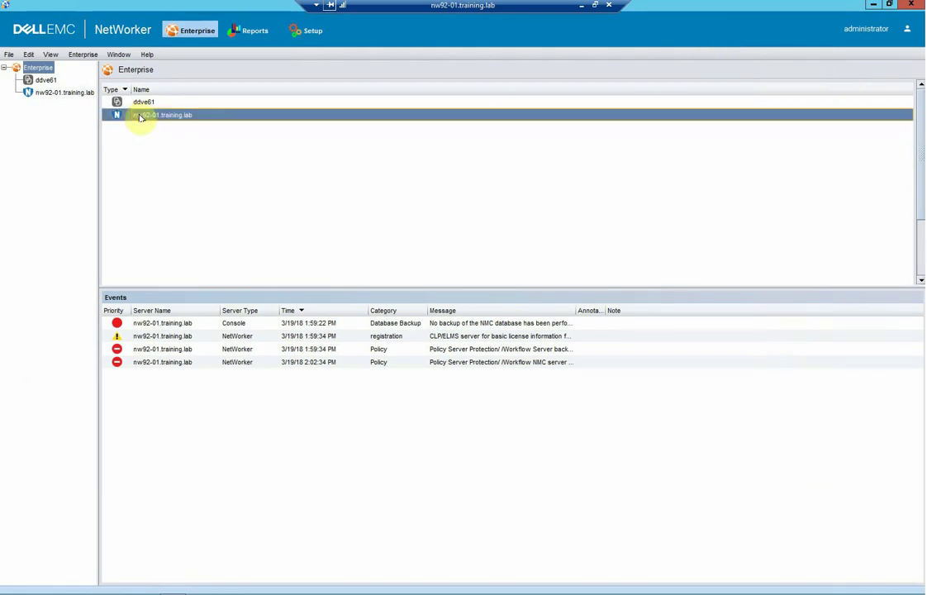
pyautogui.doubleClick(141, 117)
pyautogui.click(145, 173)
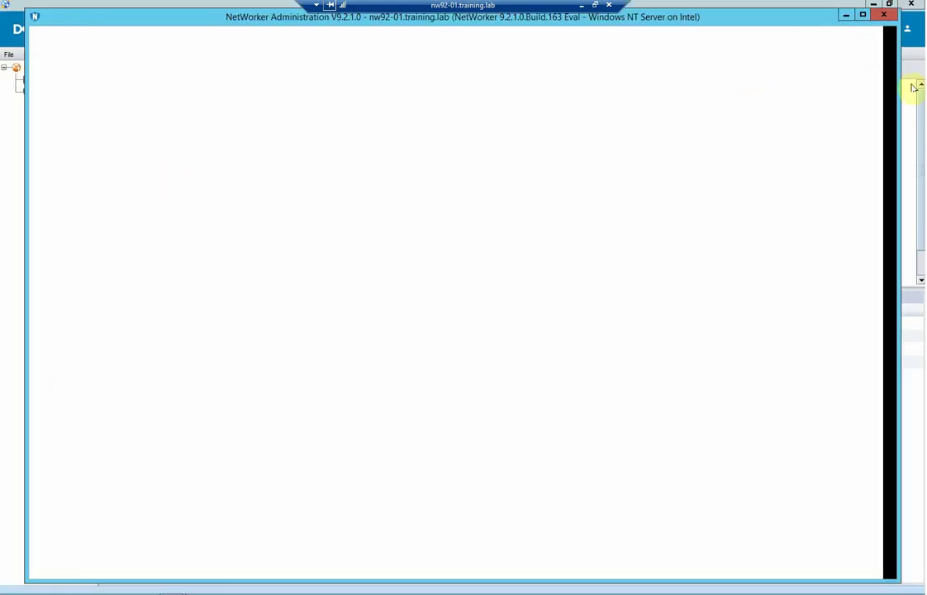
pyautogui.click(912, 124)
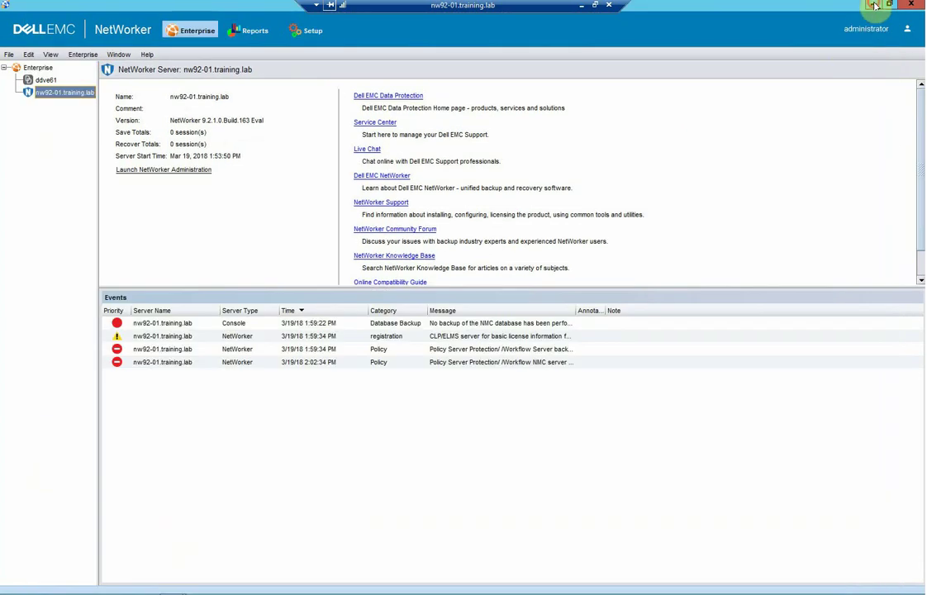
pyautogui.click(874, 5)
pyautogui.click(869, 18)
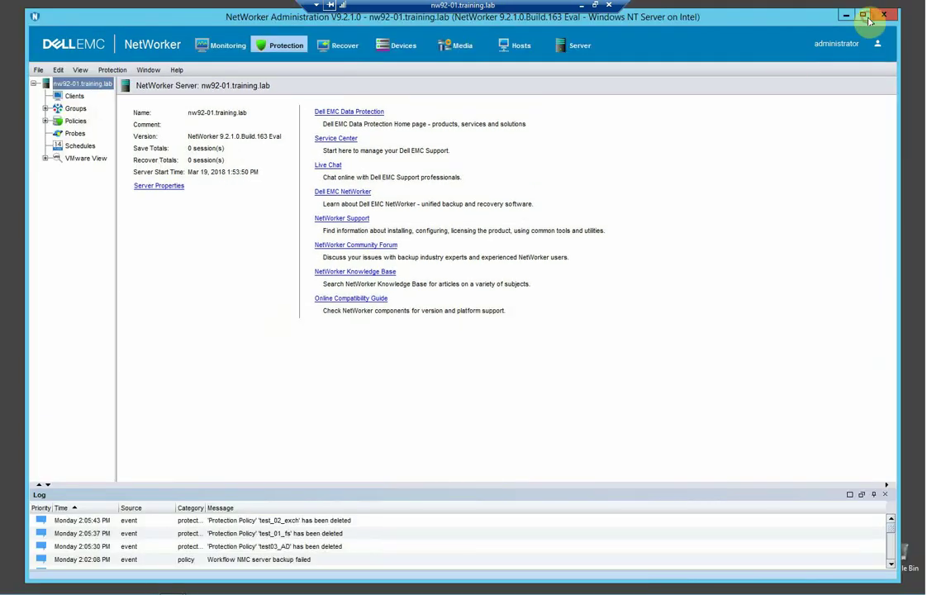
pyautogui.click(864, 15)
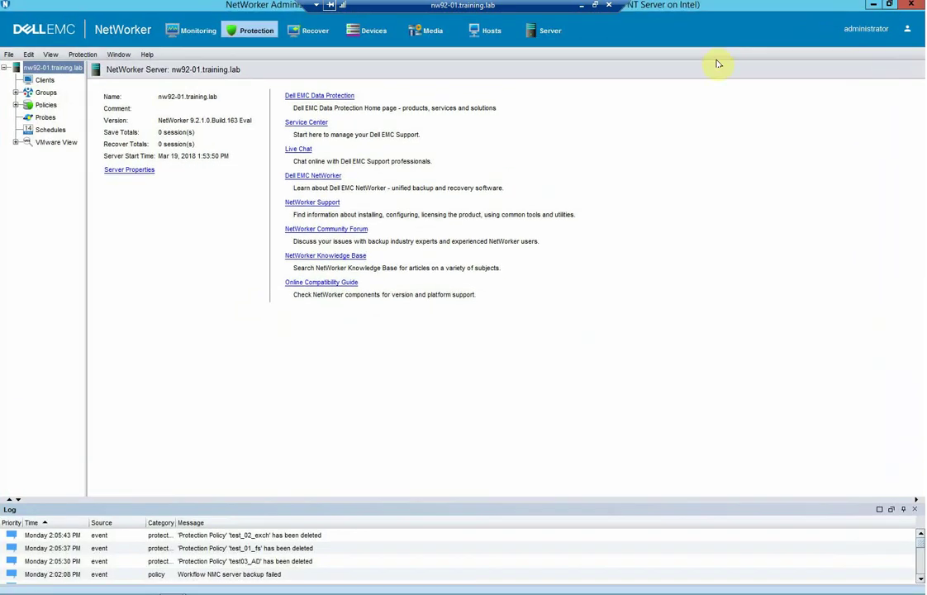
# Start the New Client Wizard and try to add a Traditional client named exch01-training.lab.
pyautogui.click(46, 80)
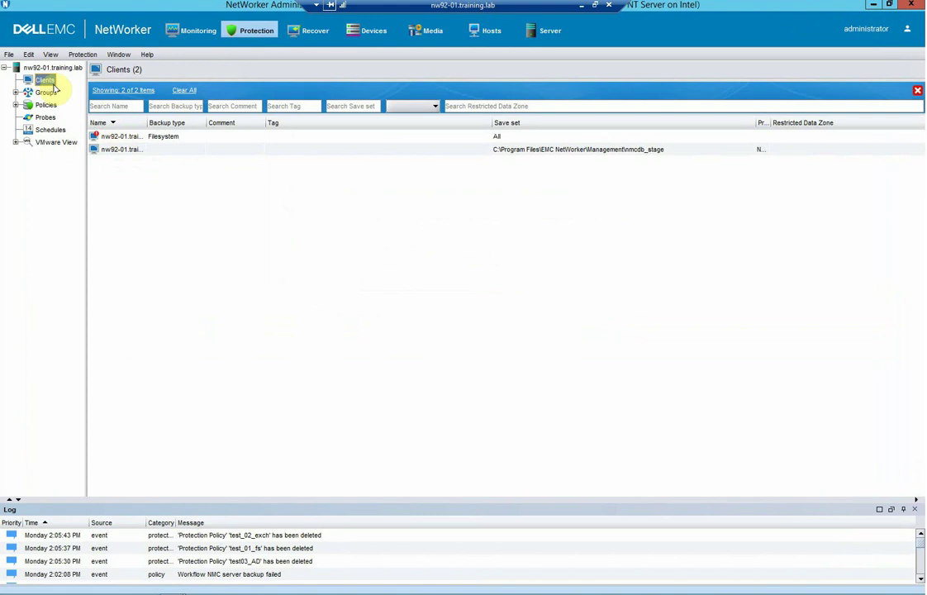
pyautogui.rightClick(48, 84)
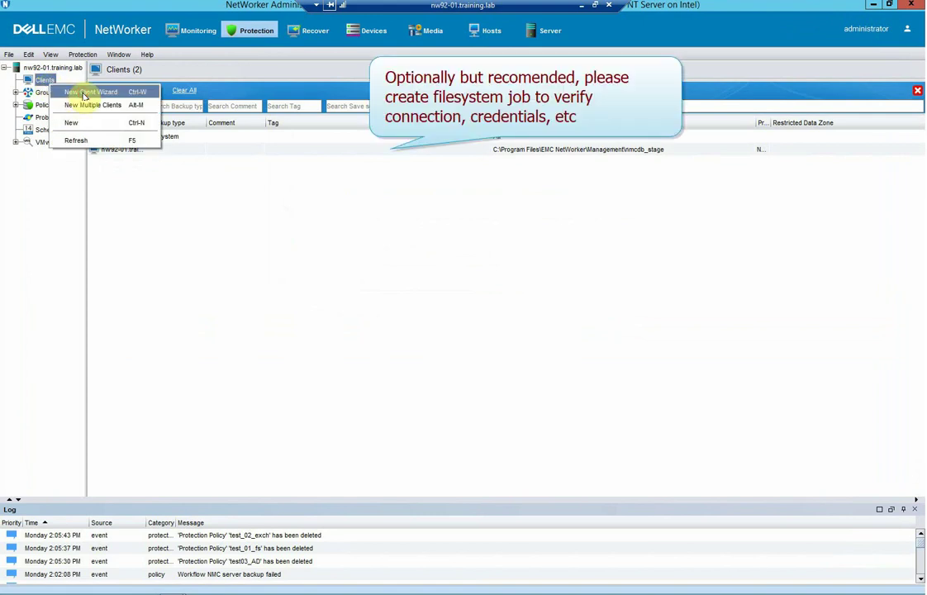
pyautogui.click(83, 93)
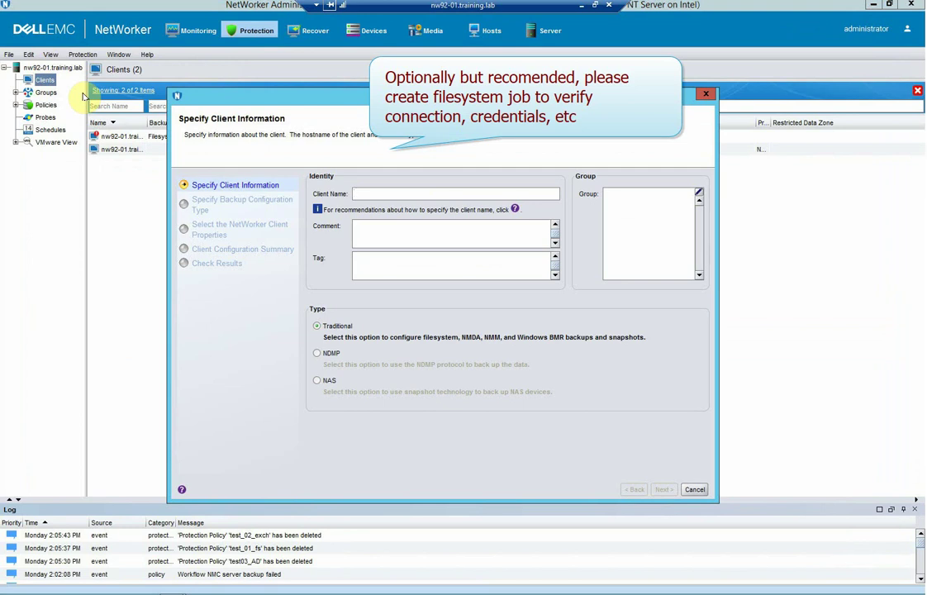
pyautogui.click(360, 191)
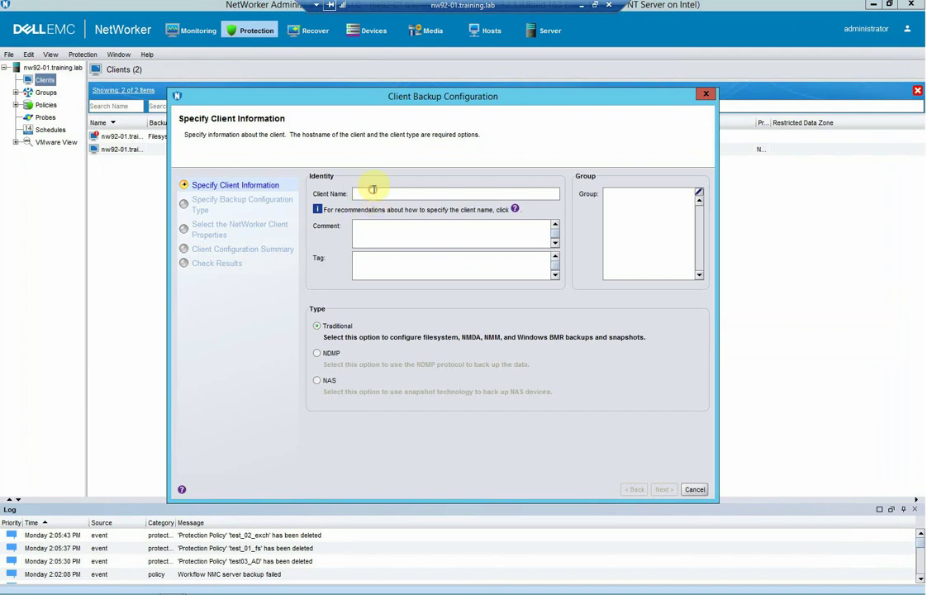
pyautogui.write('exch01-training.lab')
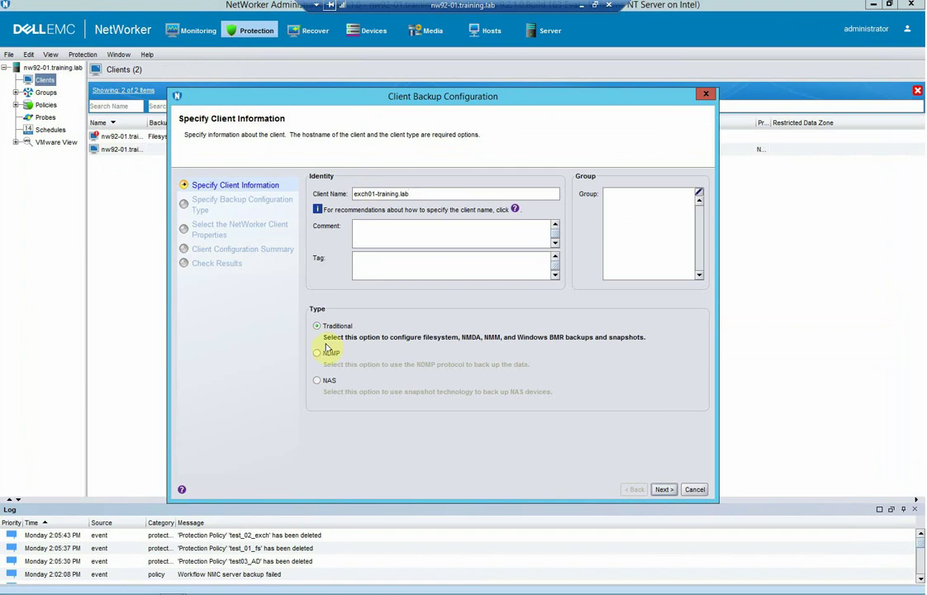
pyautogui.click(661, 490)
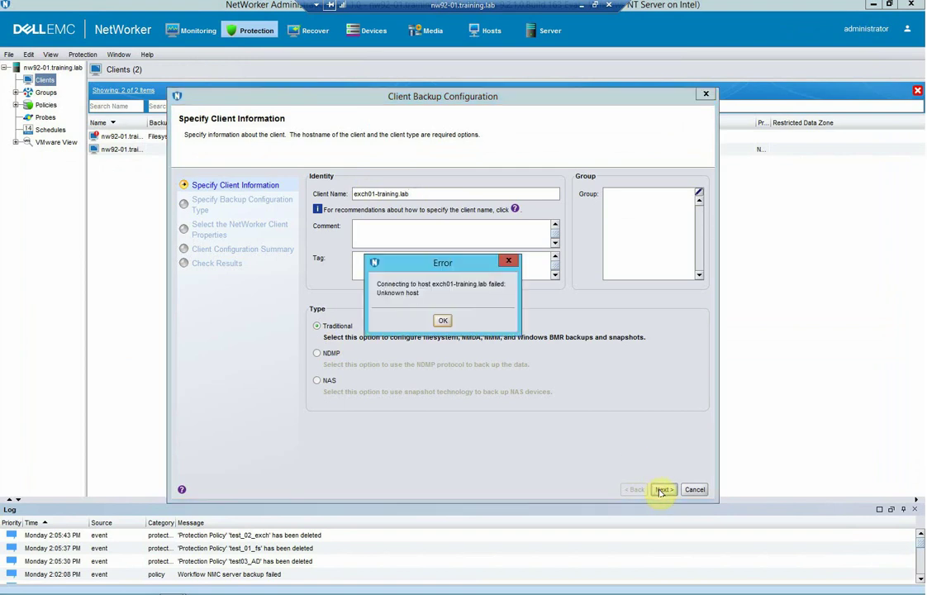
pyautogui.click(444, 322)
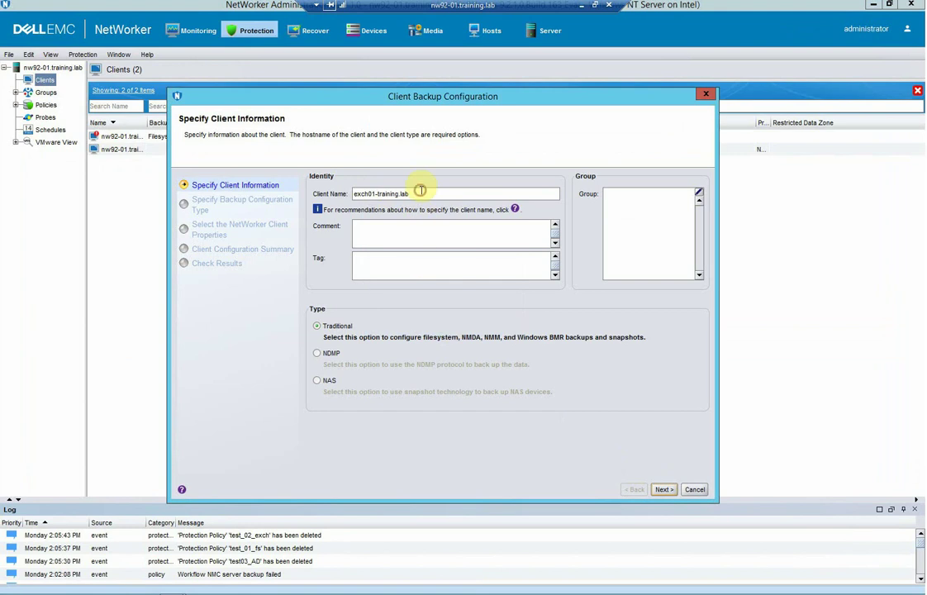
# Correct the client name to exch01.training.lab, and accept the Filesystem backup type with the default client properties.
pyautogui.tripleClick(407, 193)
pyautogui.click(403, 192)
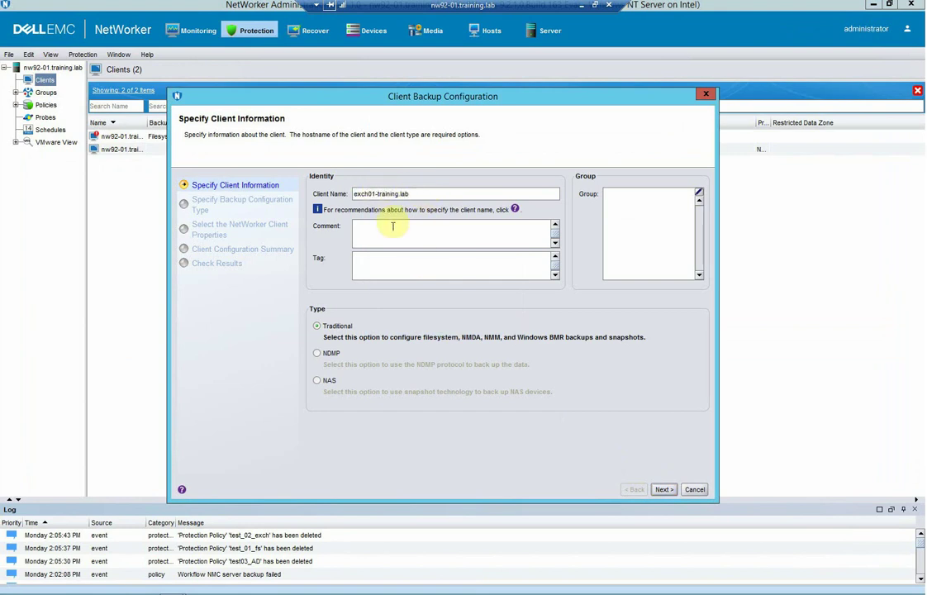
pyautogui.press('BackSpace')
pyautogui.write('.')
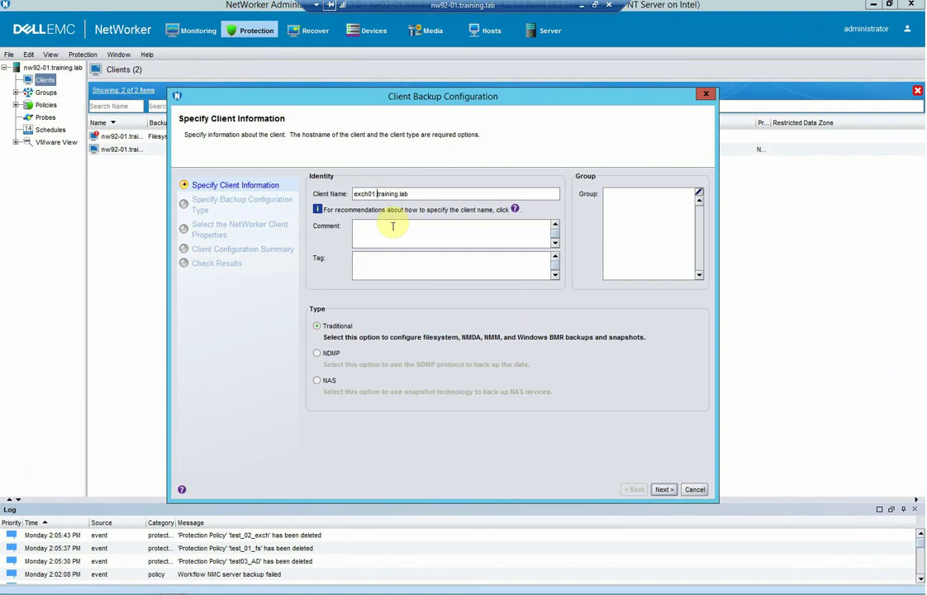
pyautogui.click(664, 490)
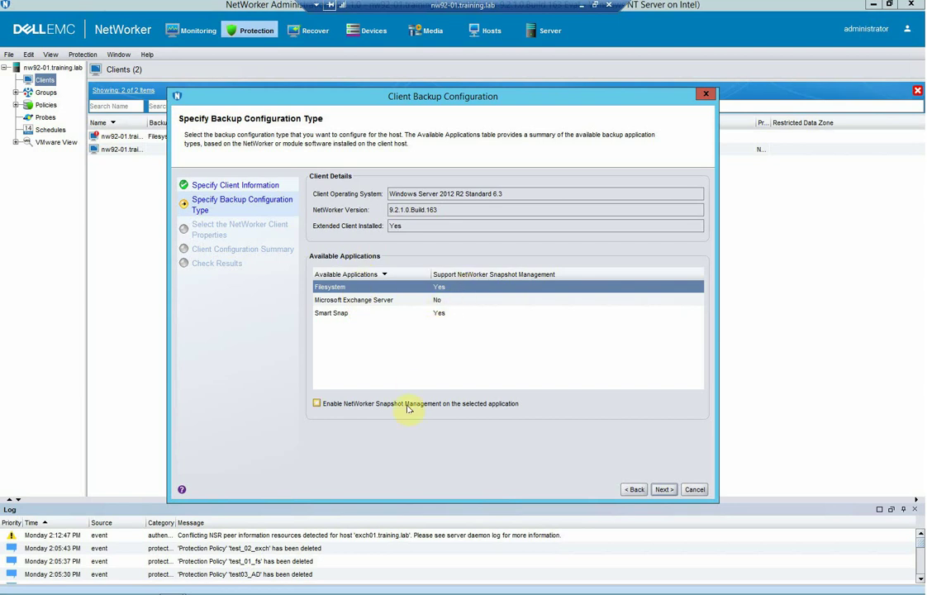
pyautogui.click(664, 489)
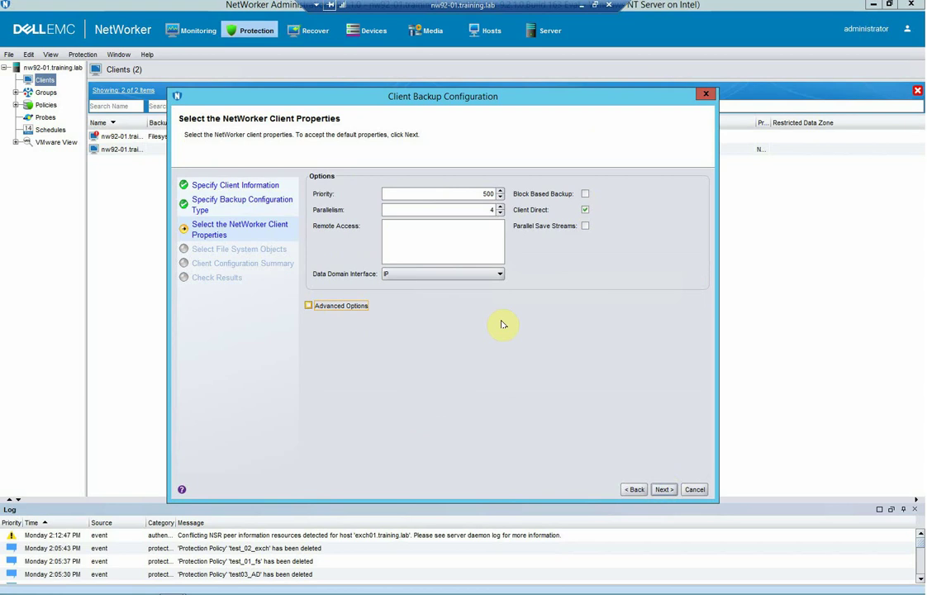
pyautogui.click(664, 490)
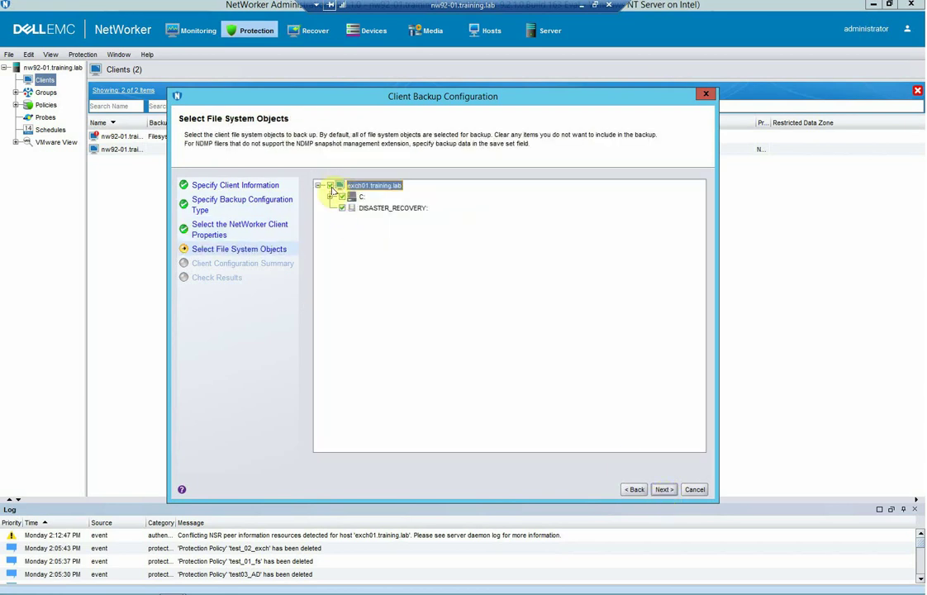
# Select only the C:\totalcmd folder for backup, create the client, and finish the wizard.
pyautogui.click(330, 185)
pyautogui.click(330, 196)
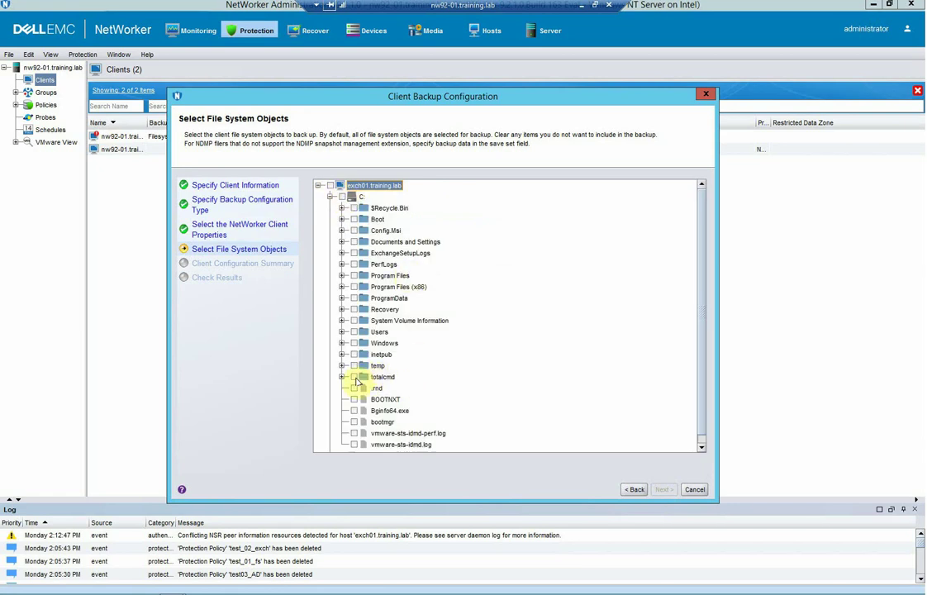
pyautogui.click(354, 377)
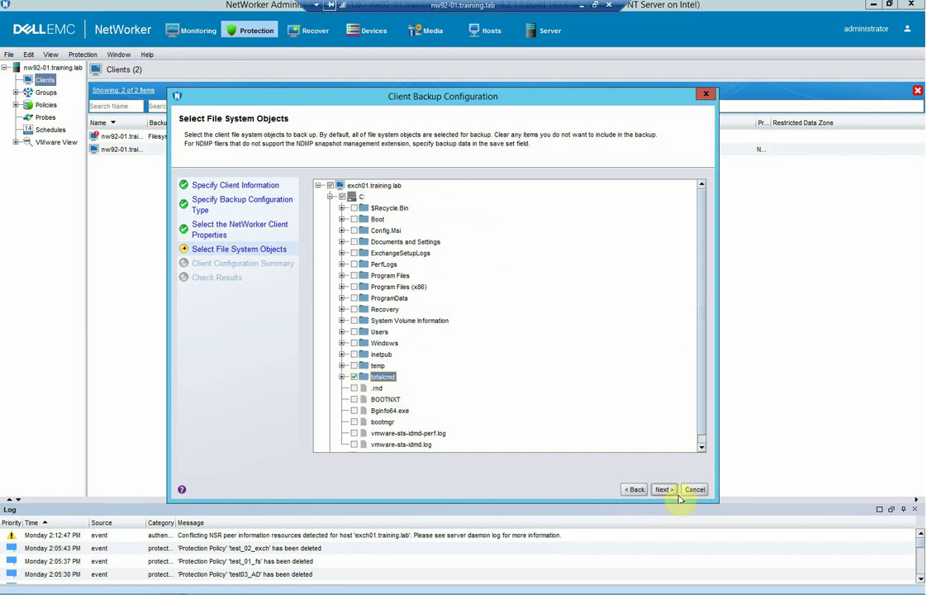
pyautogui.click(663, 489)
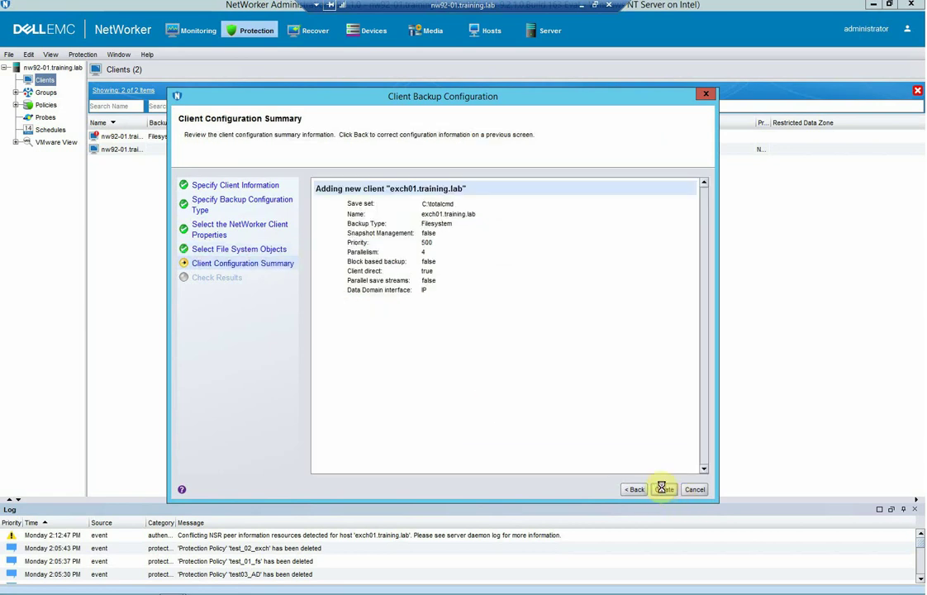
pyautogui.click(663, 489)
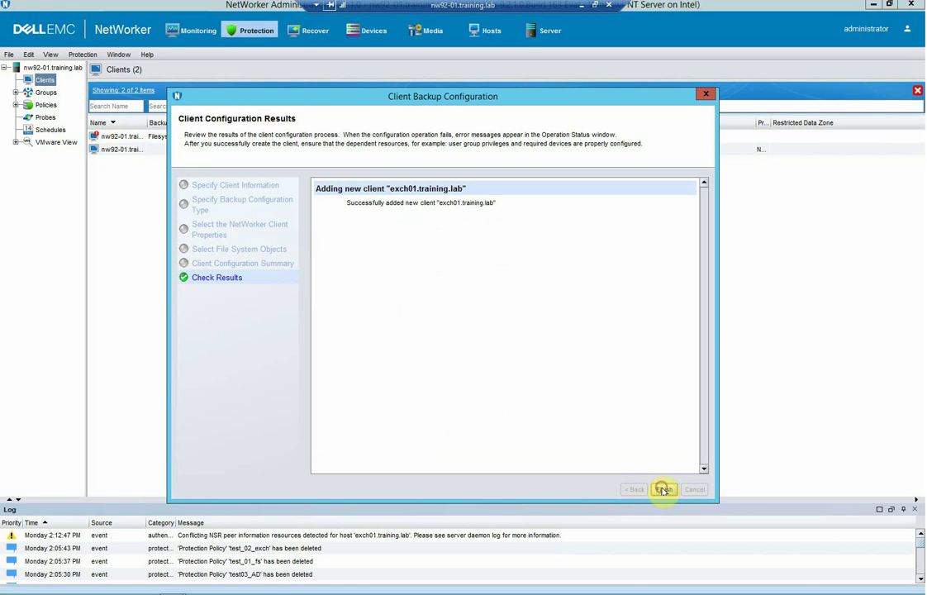
pyautogui.click(664, 489)
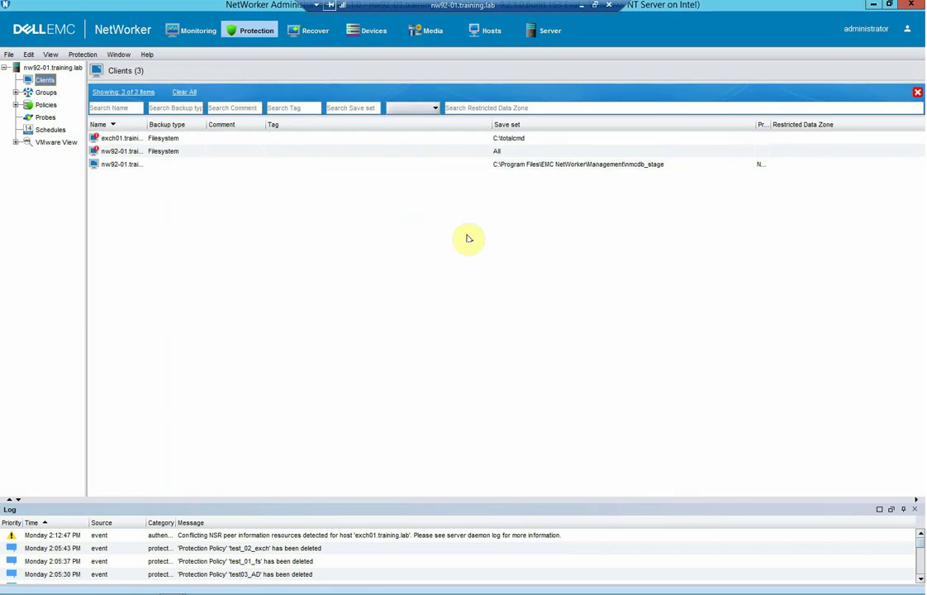
pyautogui.click(118, 164)
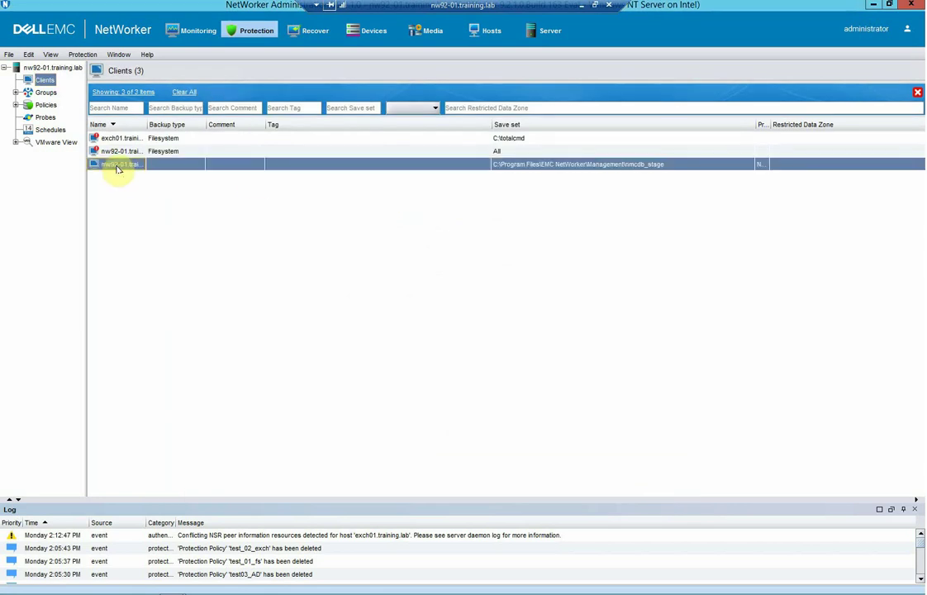
pyautogui.click(97, 152)
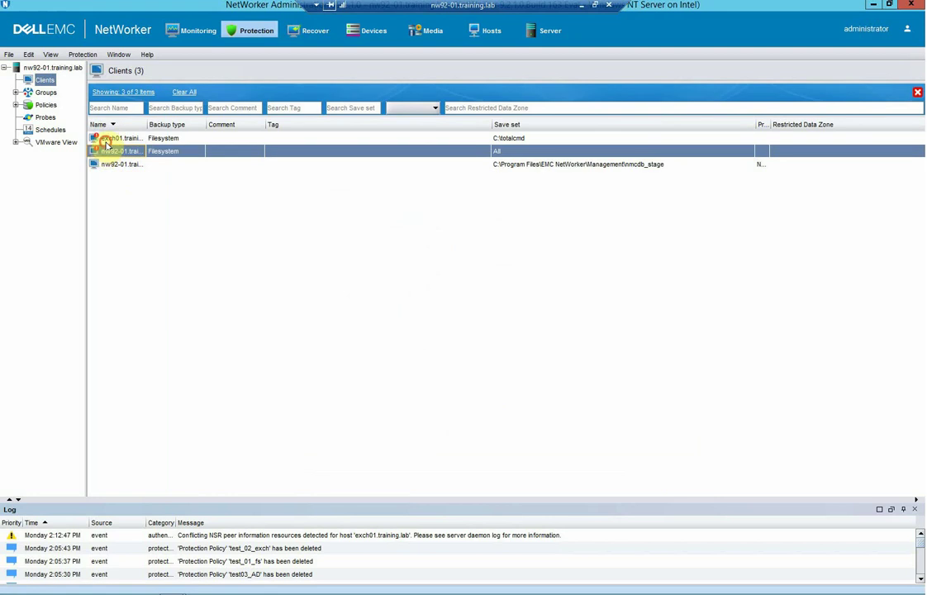
pyautogui.click(107, 140)
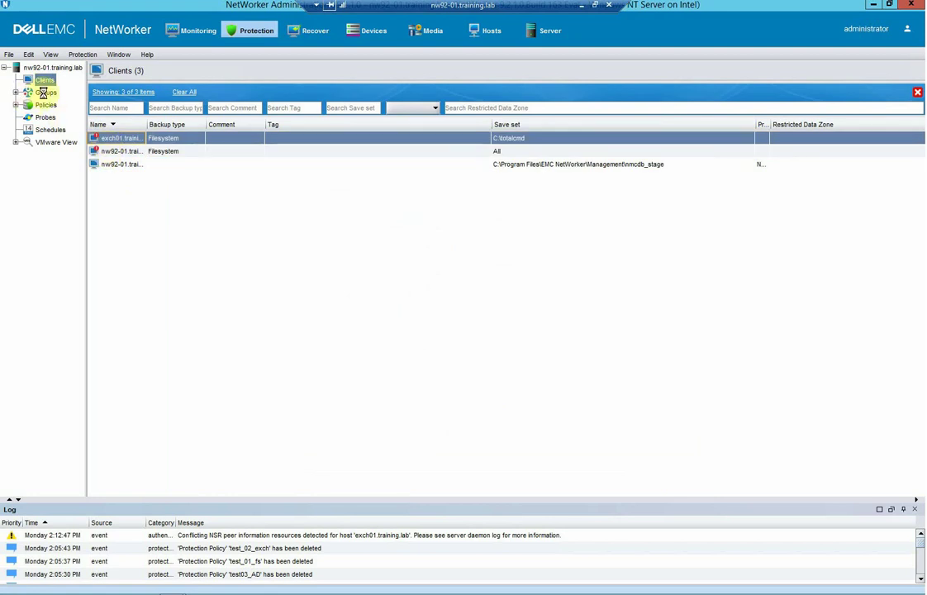
# Create a Clients group named Test-FileBackup-Exch01 containing the exch01.training.lab client, and select it in the groups list.
pyautogui.click(43, 93)
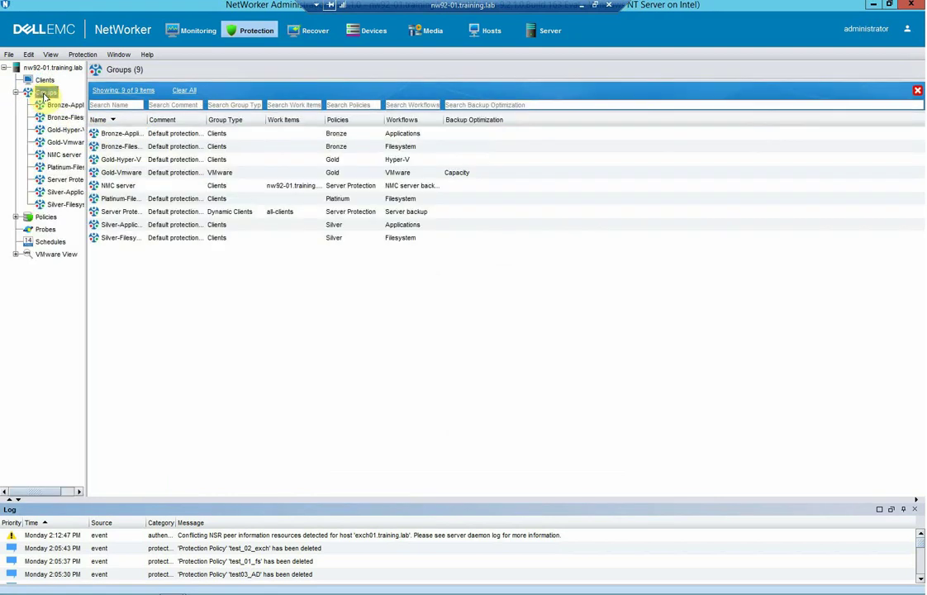
pyautogui.rightClick(42, 96)
pyautogui.click(60, 91)
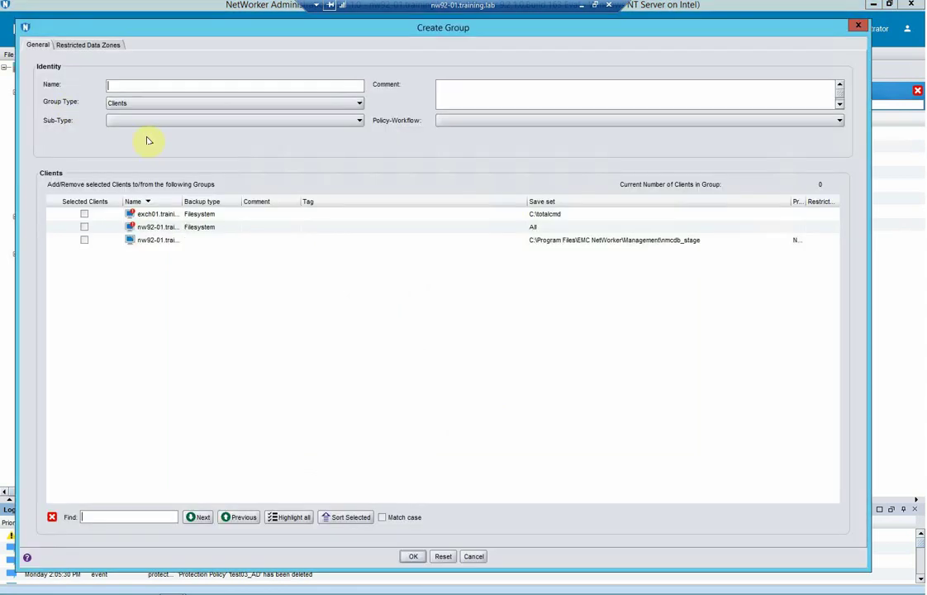
pyautogui.click(135, 85)
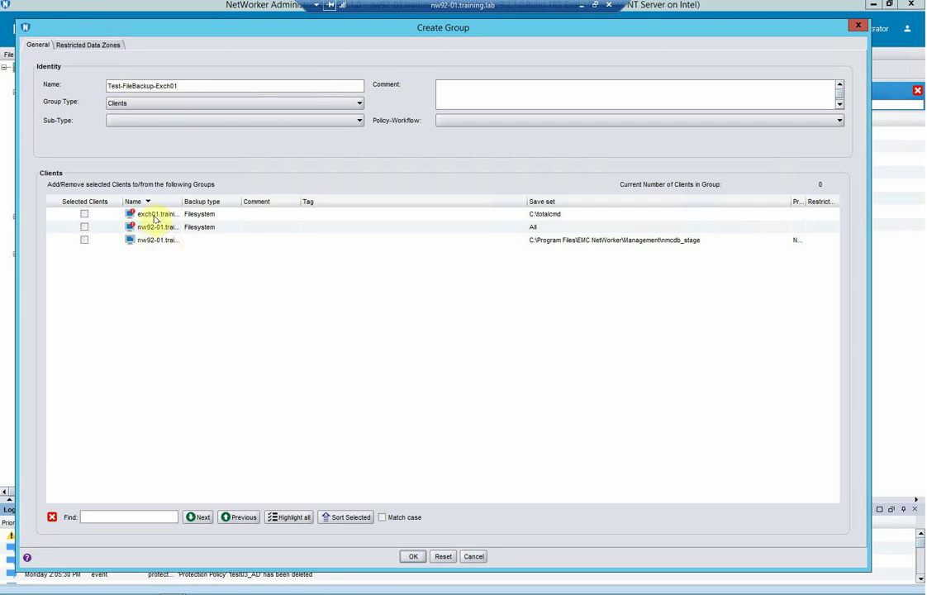
pyautogui.click(83, 214)
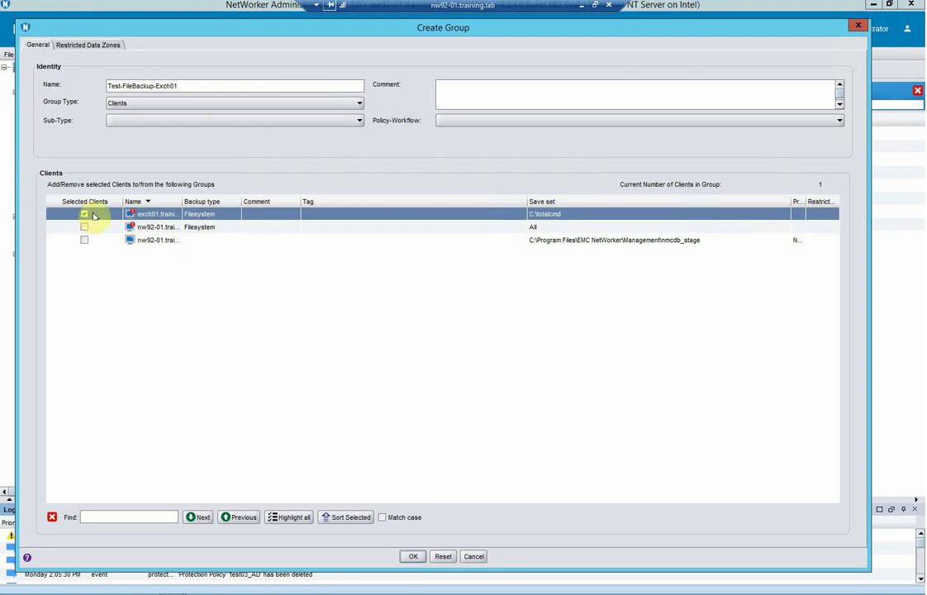
pyautogui.click(412, 556)
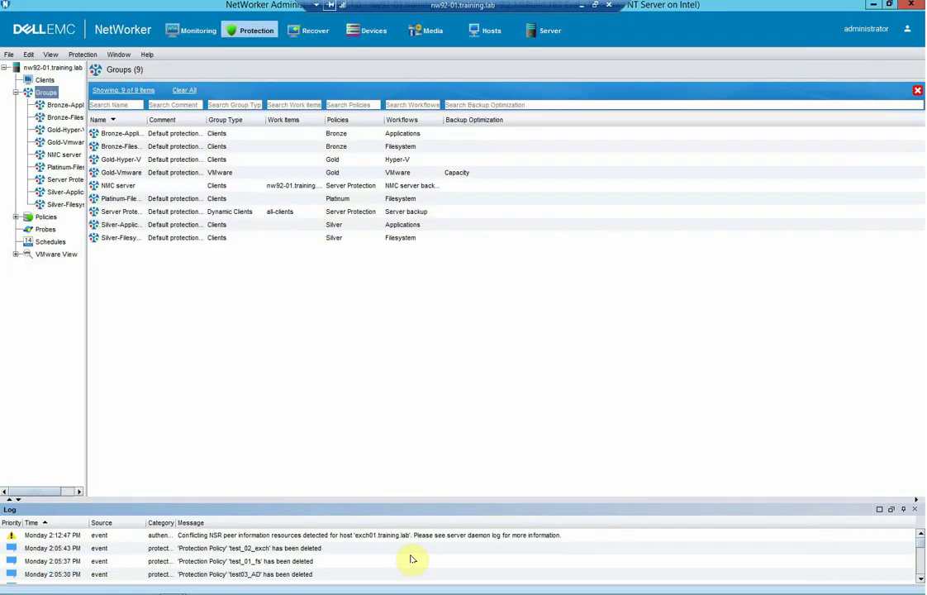
pyautogui.click(104, 256)
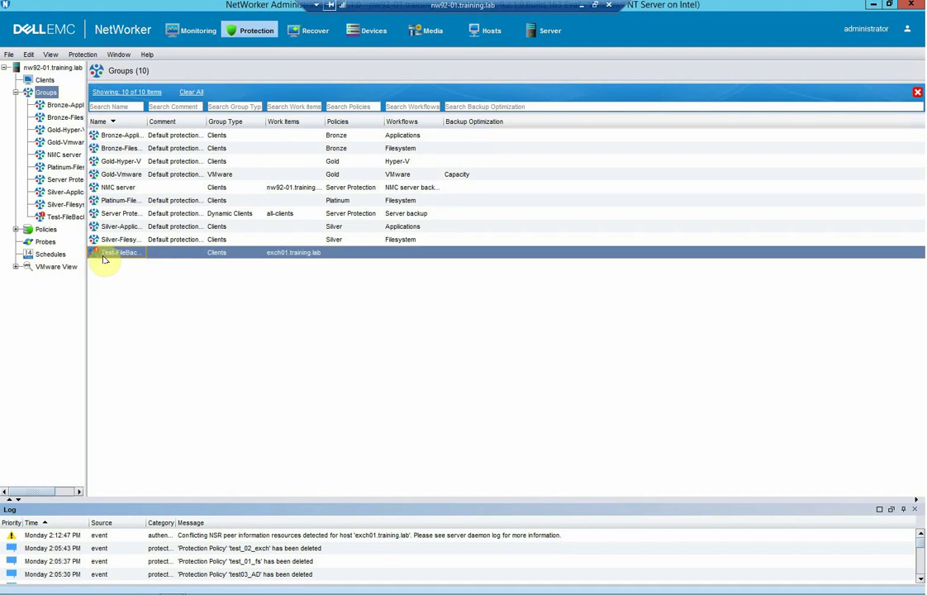
# Create a protection policy named Policy-test01-filebackup-exch01, keeping the default notification settings.
pyautogui.click(15, 231)
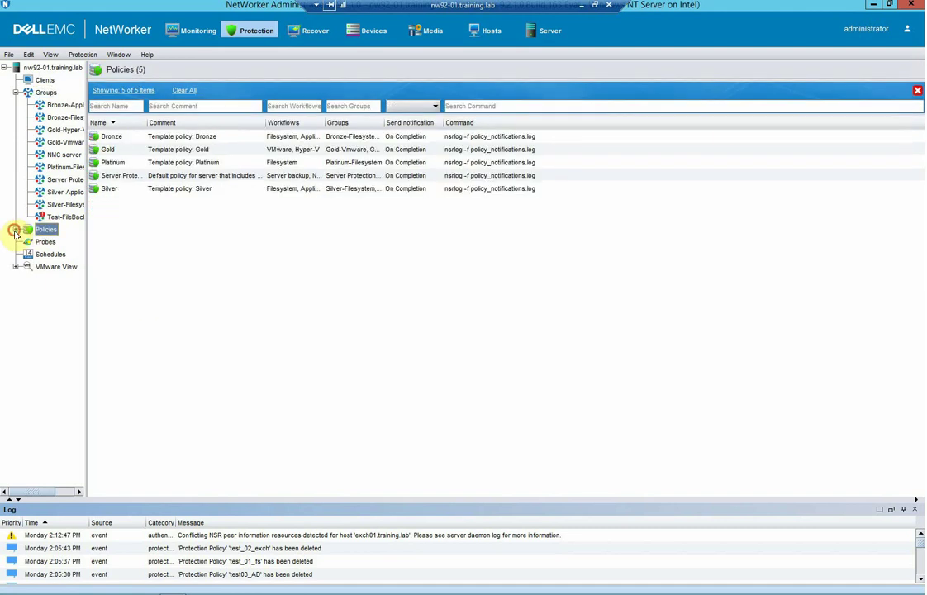
pyautogui.doubleClick(44, 234)
pyautogui.rightClick(46, 235)
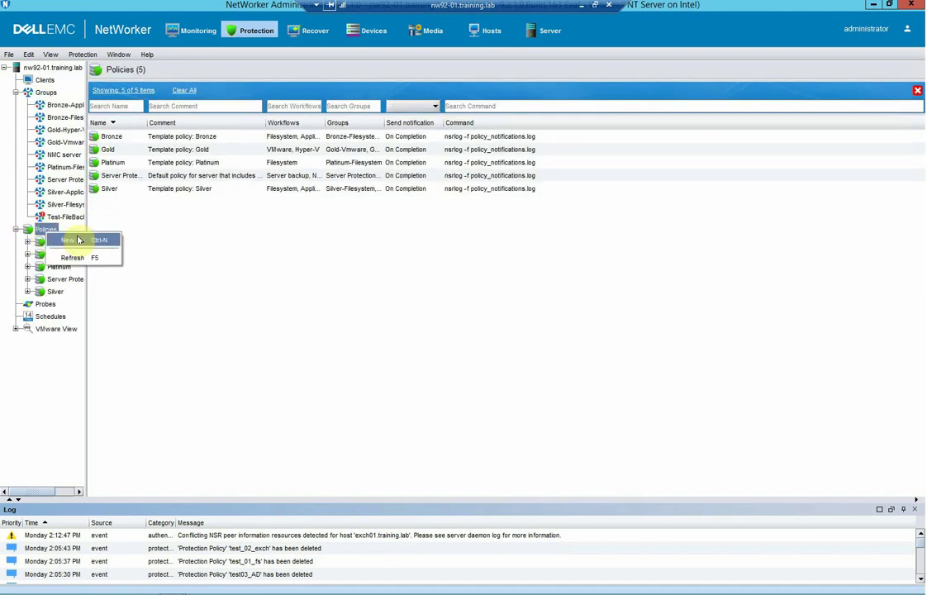
pyautogui.click(87, 239)
pyautogui.click(428, 251)
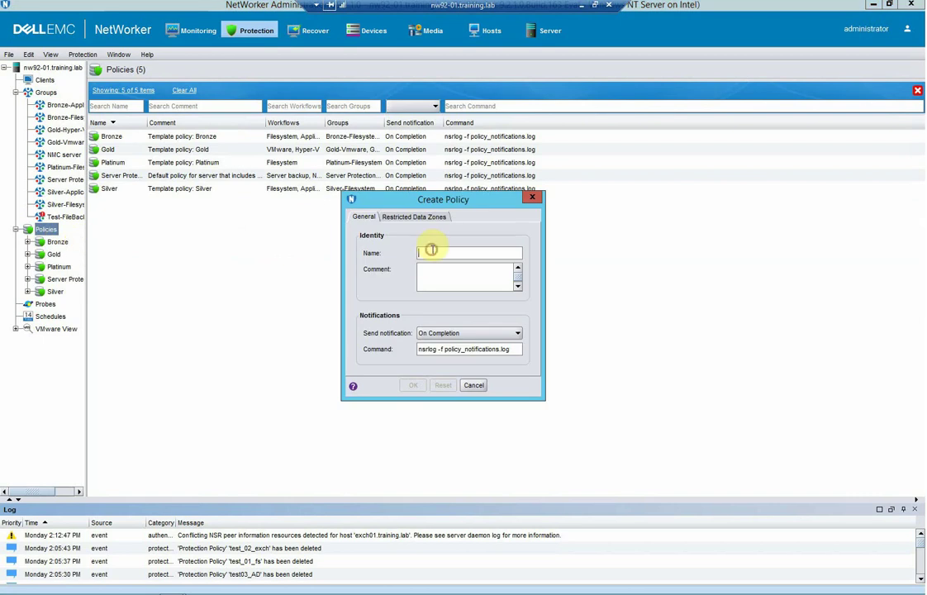
pyautogui.write('Policy-test01-filebackup-exch01')
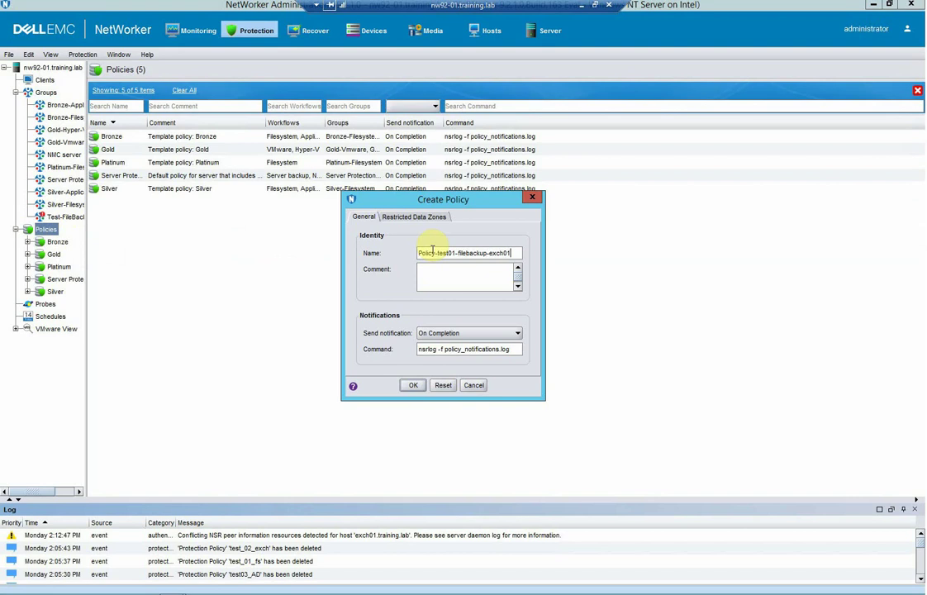
pyautogui.click(413, 386)
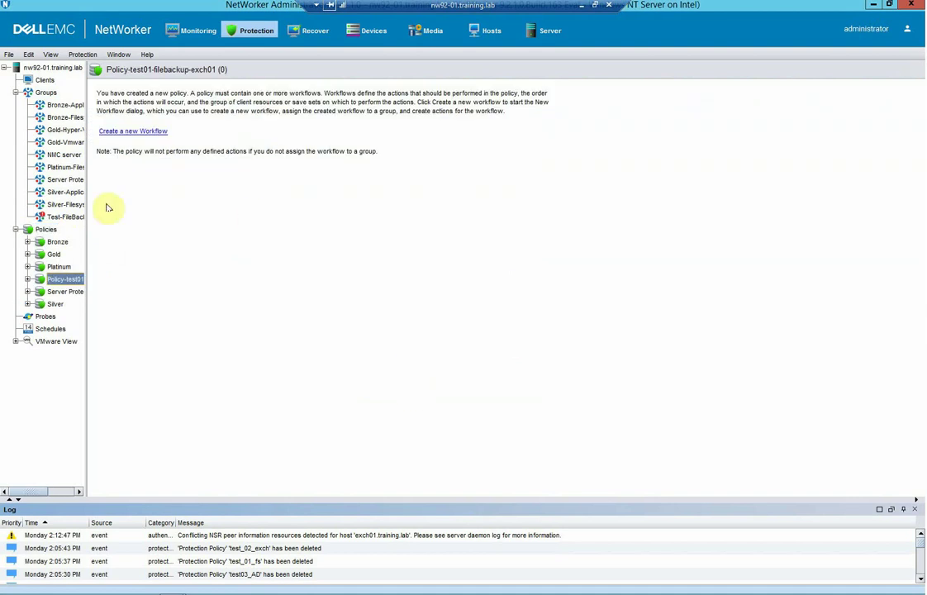
# Start a new workflow in the policy, name it Workflo-filebackup-exch01, and assign it the Test-FileBackup-Exch01 group.
pyautogui.click(129, 135)
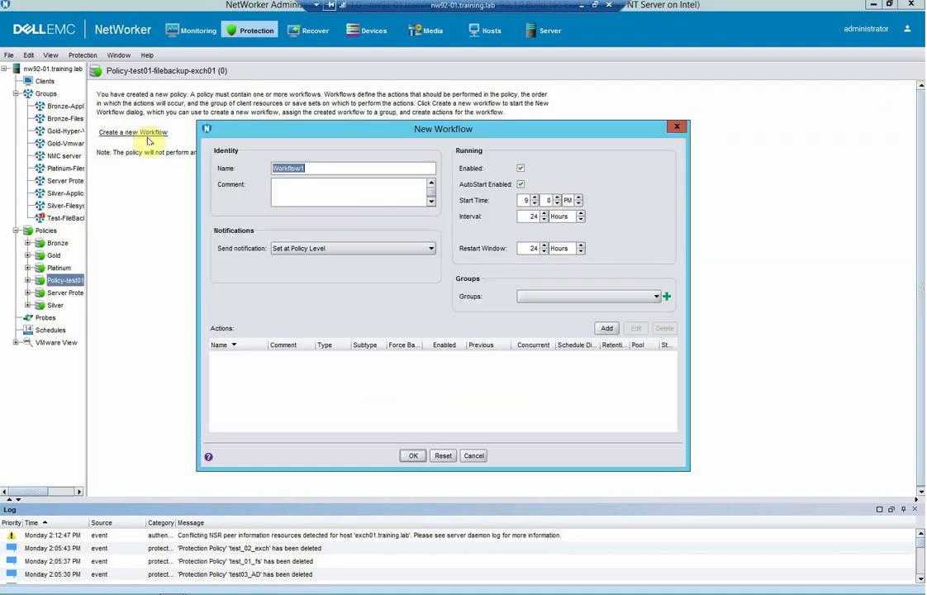
pyautogui.click(315, 170)
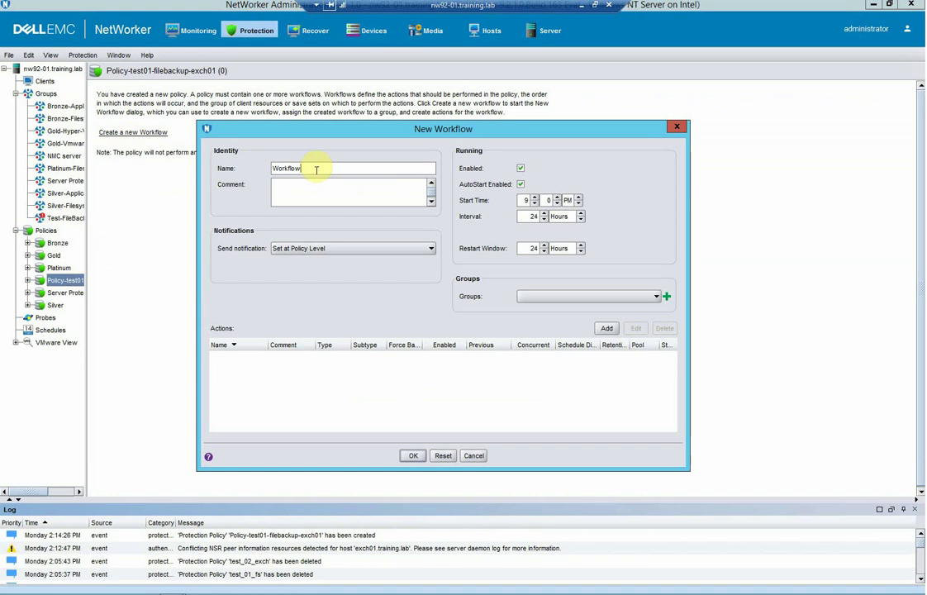
pyautogui.write('-filebackup-exch01')
pyautogui.click(654, 299)
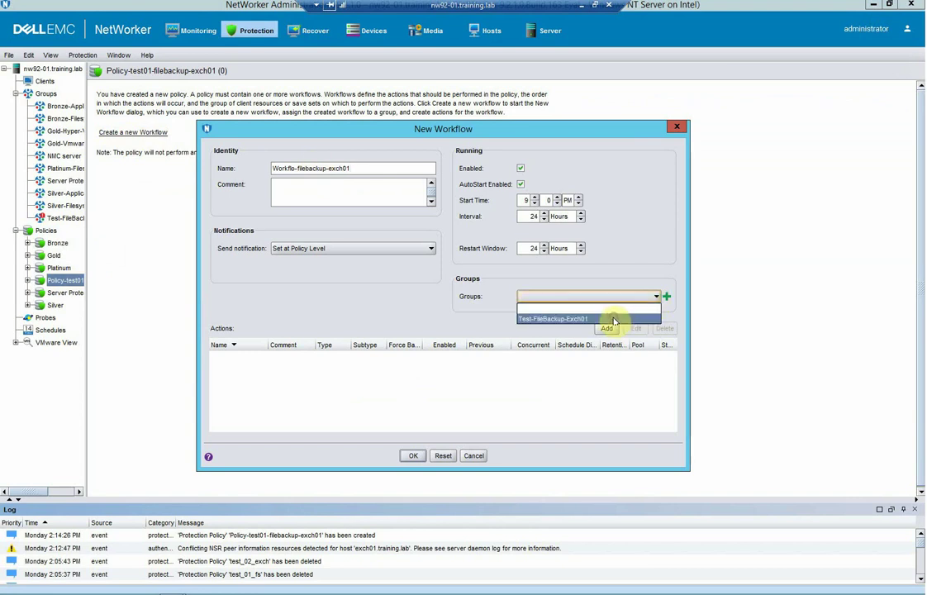
pyautogui.click(613, 319)
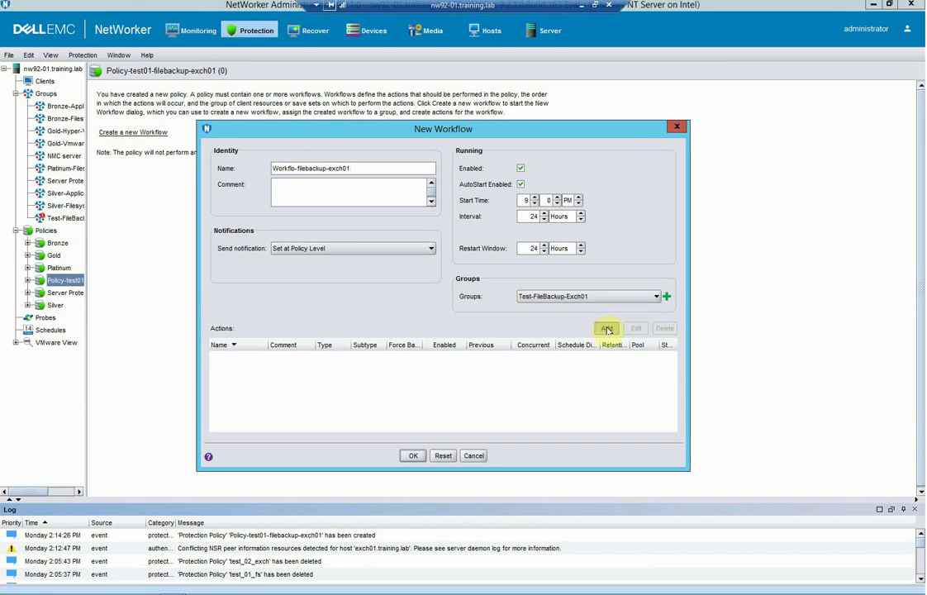
# Add a Traditional backup action with destination pool ddve61 and 1-week retention, keeping the default schedule and advanced options.
pyautogui.click(607, 329)
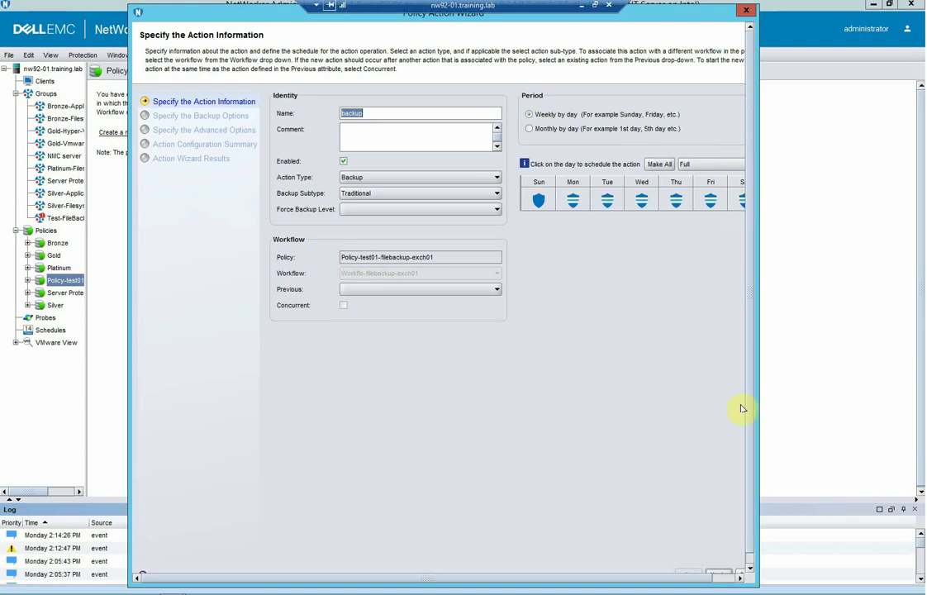
pyautogui.scroll(-1, 745, 421)
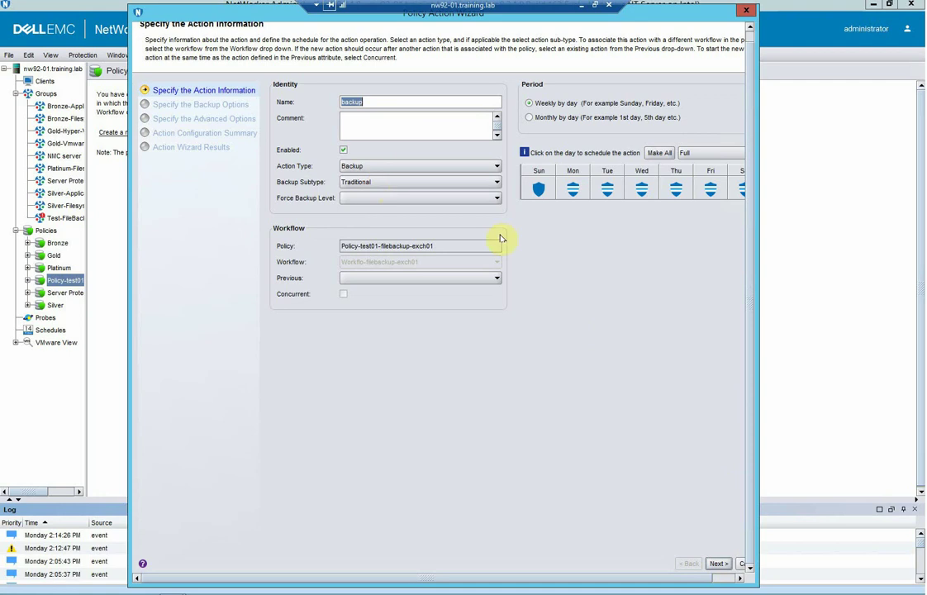
pyautogui.click(718, 565)
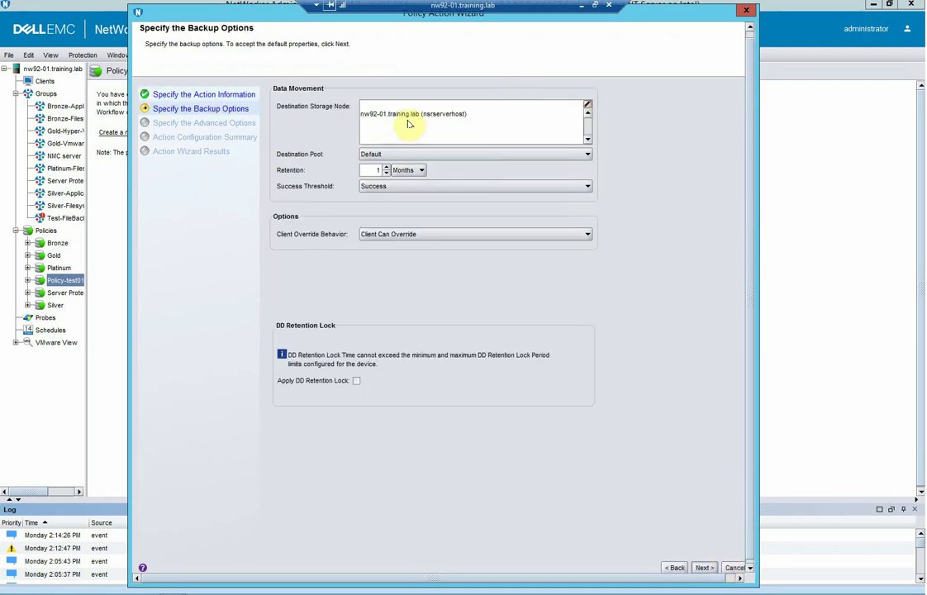
pyautogui.click(405, 154)
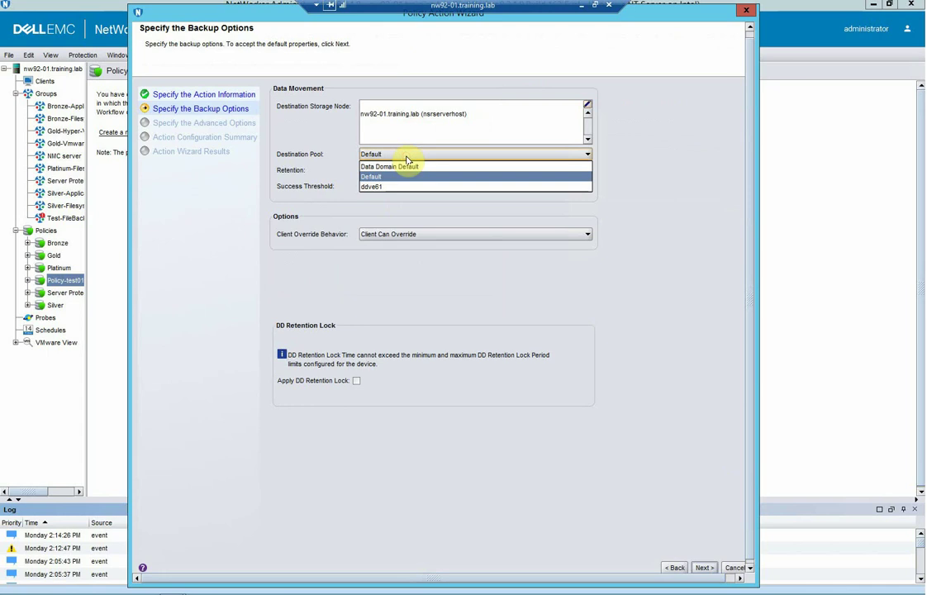
pyautogui.click(368, 187)
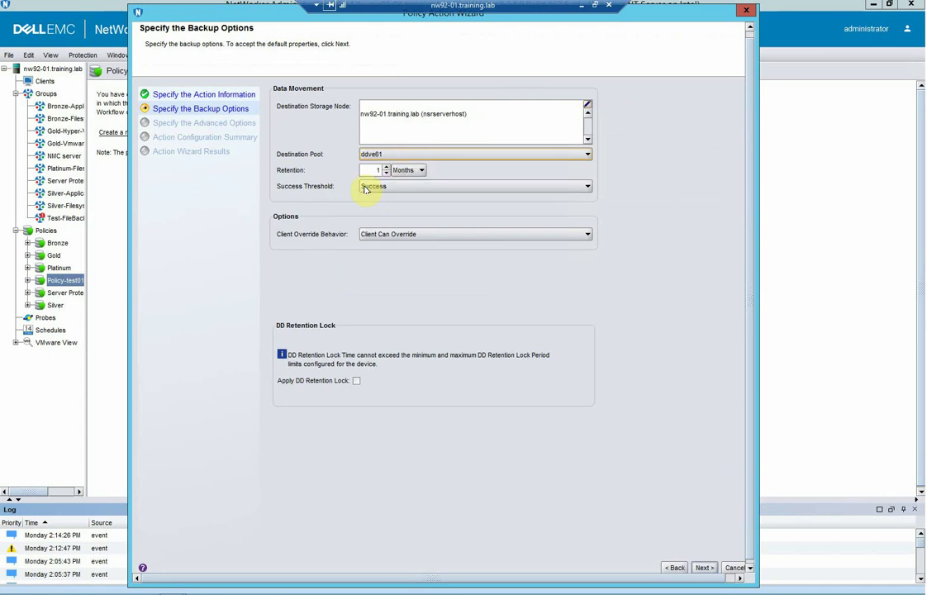
pyautogui.click(422, 171)
pyautogui.click(395, 211)
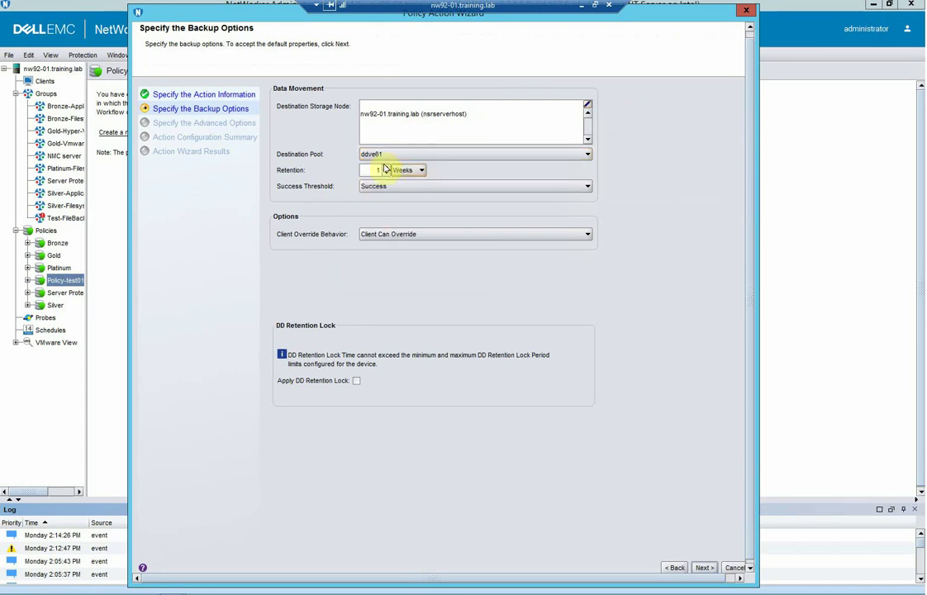
pyautogui.click(703, 567)
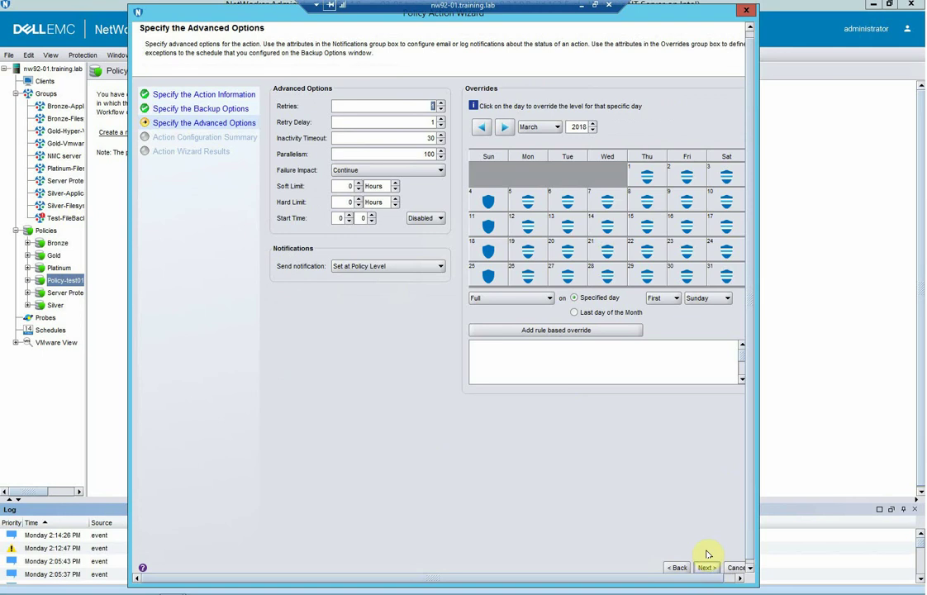
pyautogui.click(706, 567)
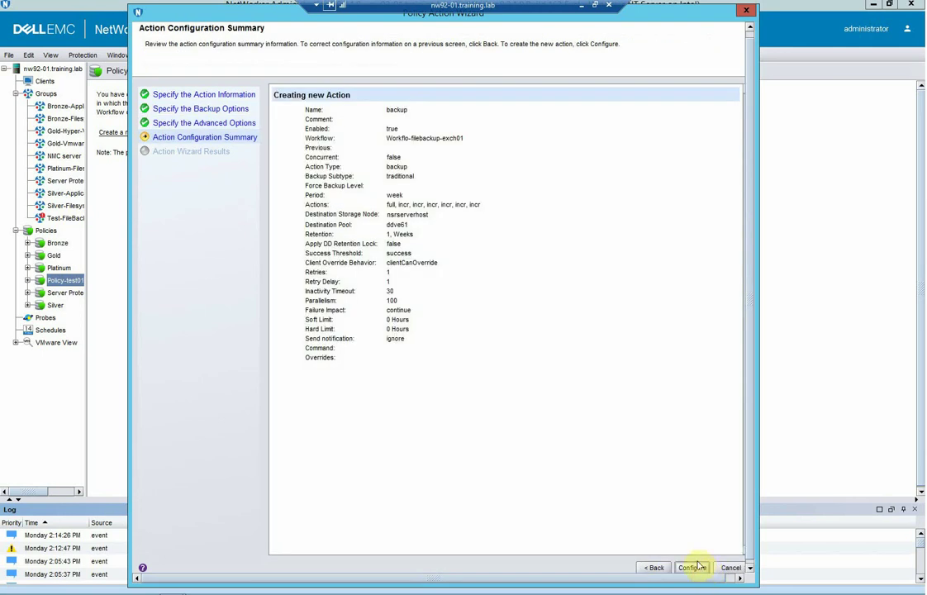
pyautogui.click(694, 567)
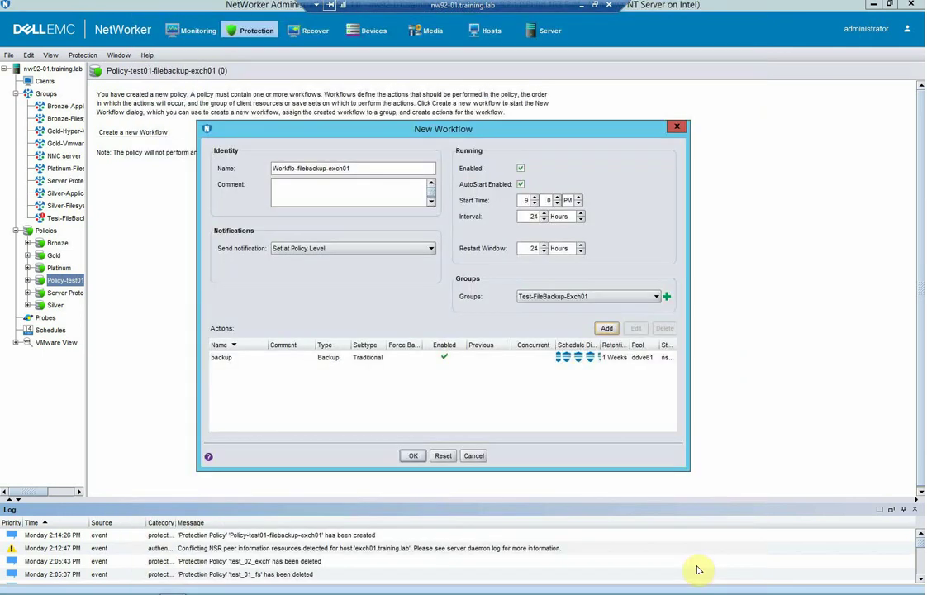
pyautogui.click(629, 359)
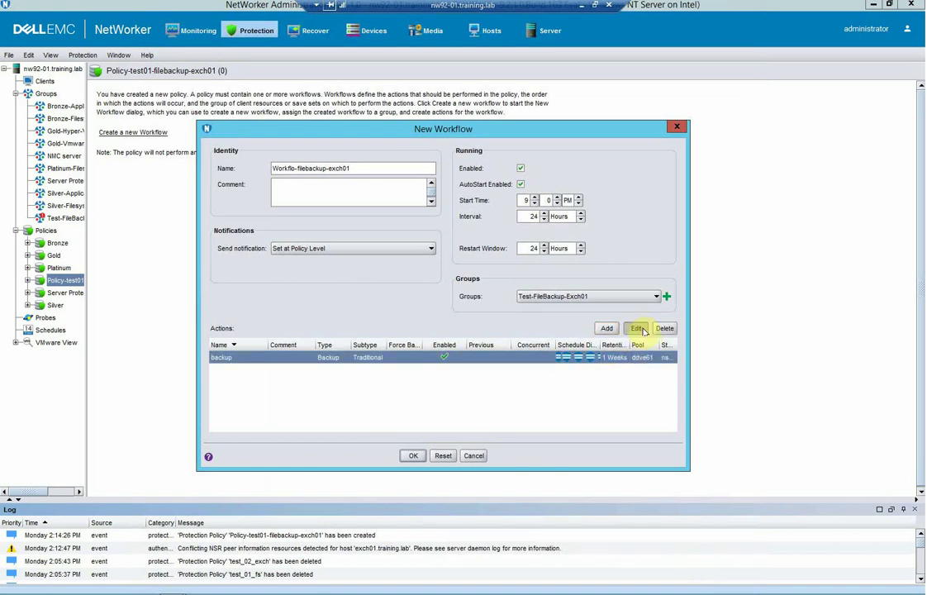
pyautogui.click(640, 330)
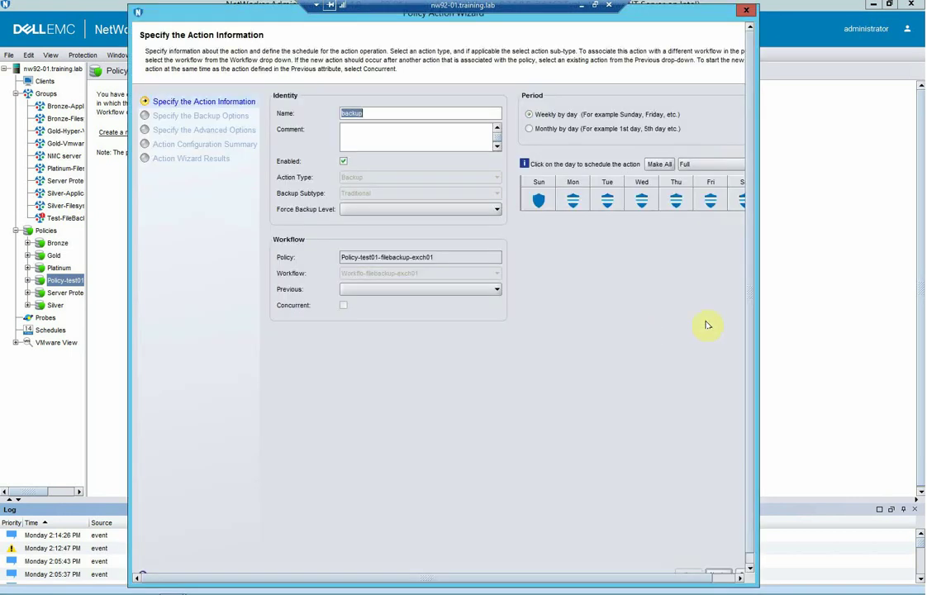
pyautogui.scroll(-1, 748, 518)
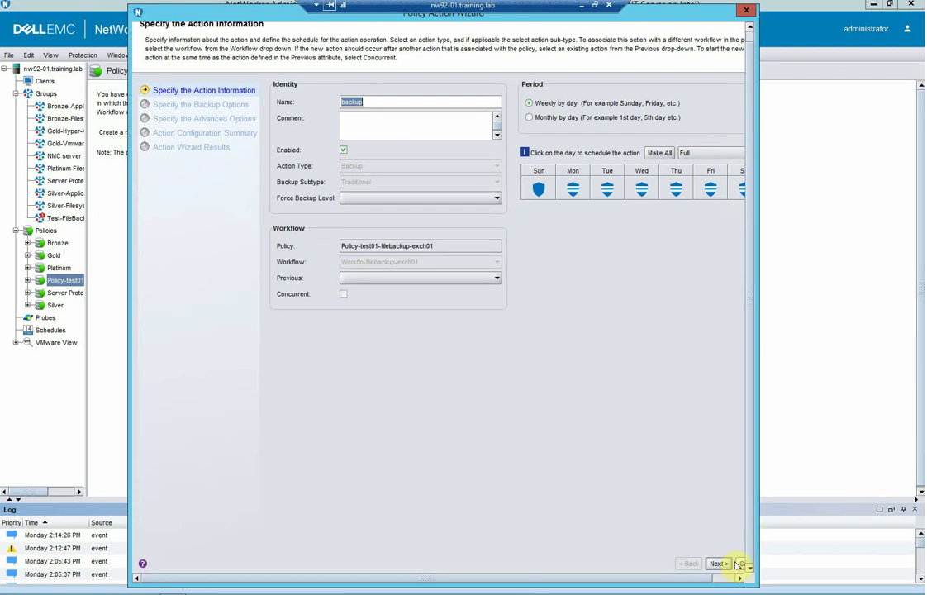
pyautogui.click(741, 564)
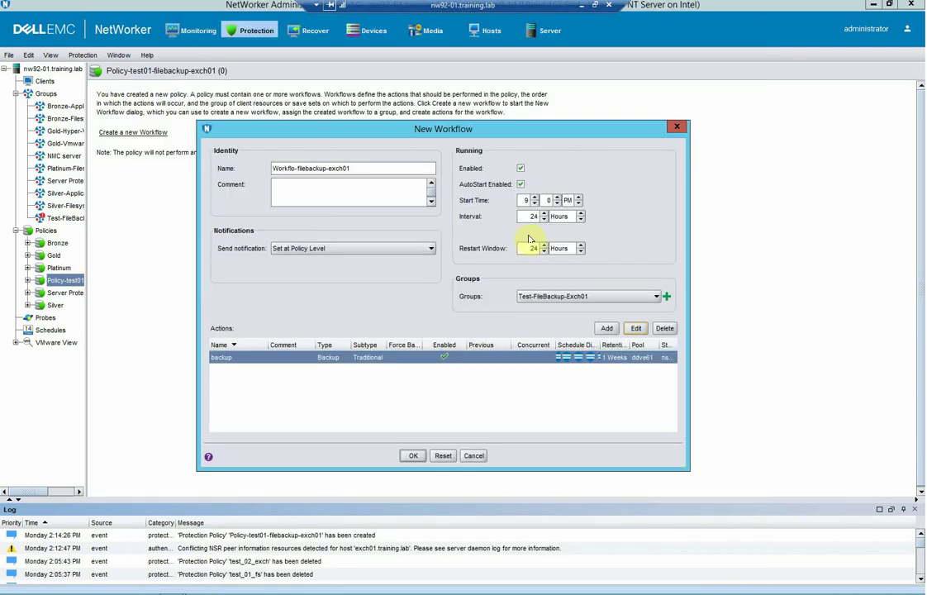
# Disable AutoStart for the workflow and save it.
pyautogui.click(522, 185)
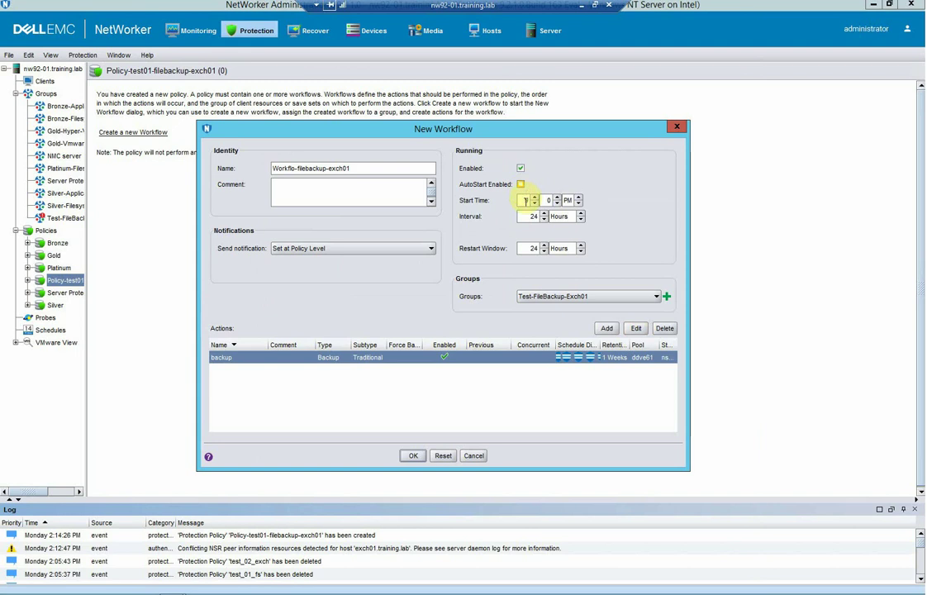
pyautogui.click(410, 455)
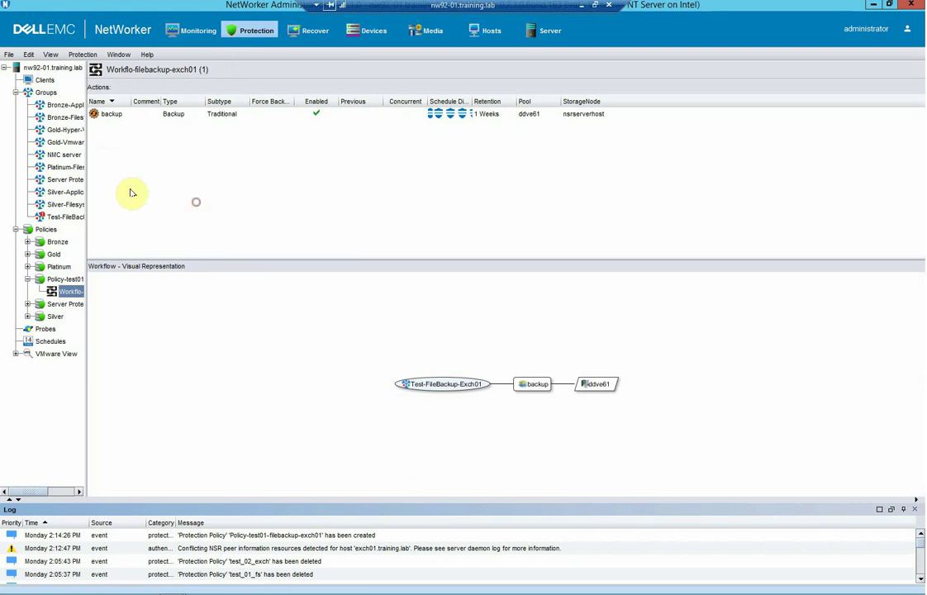
pyautogui.click(94, 116)
pyautogui.rightClick(93, 116)
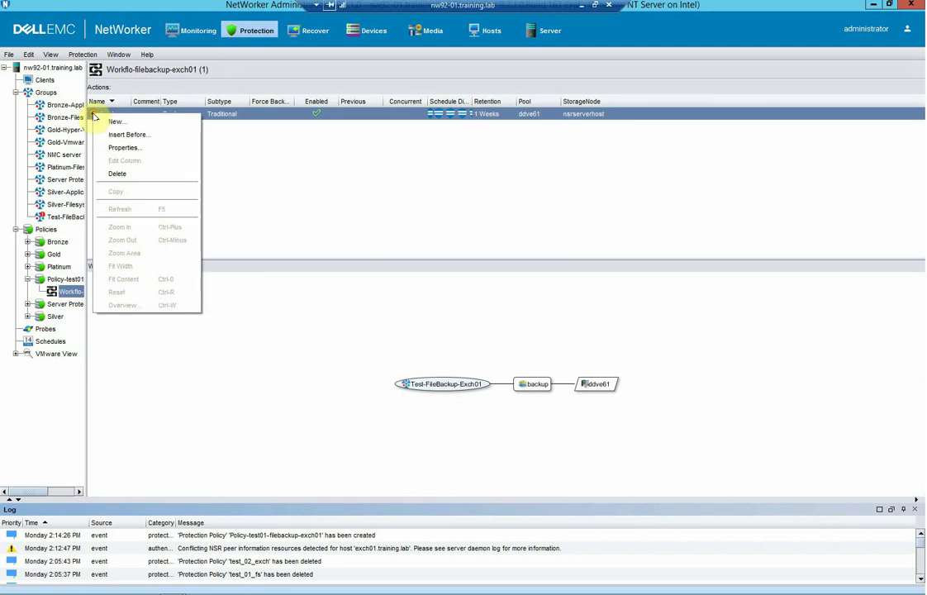
pyautogui.click(267, 180)
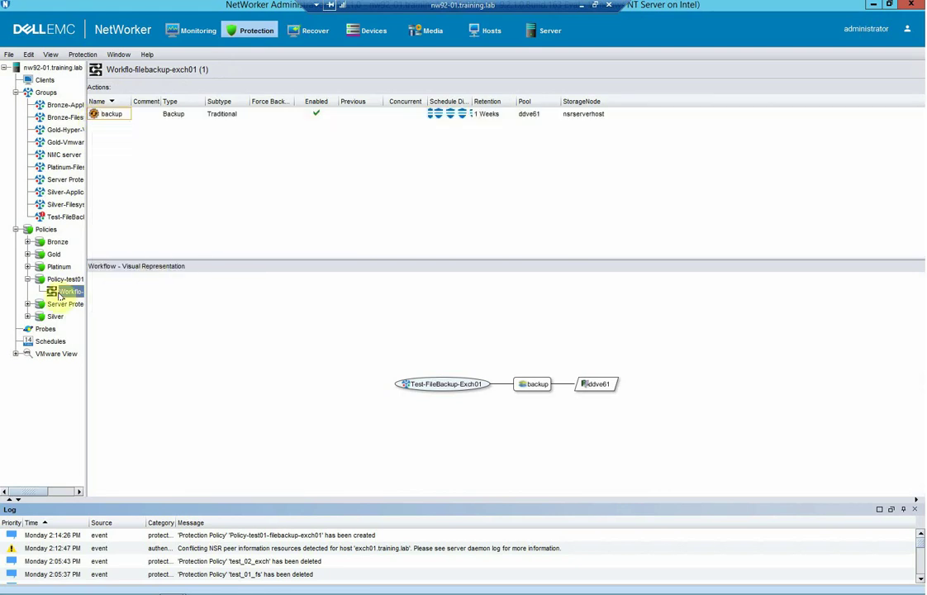
# Start the Workflo-filebackup-exch01 workflow manually.
pyautogui.rightClick(60, 294)
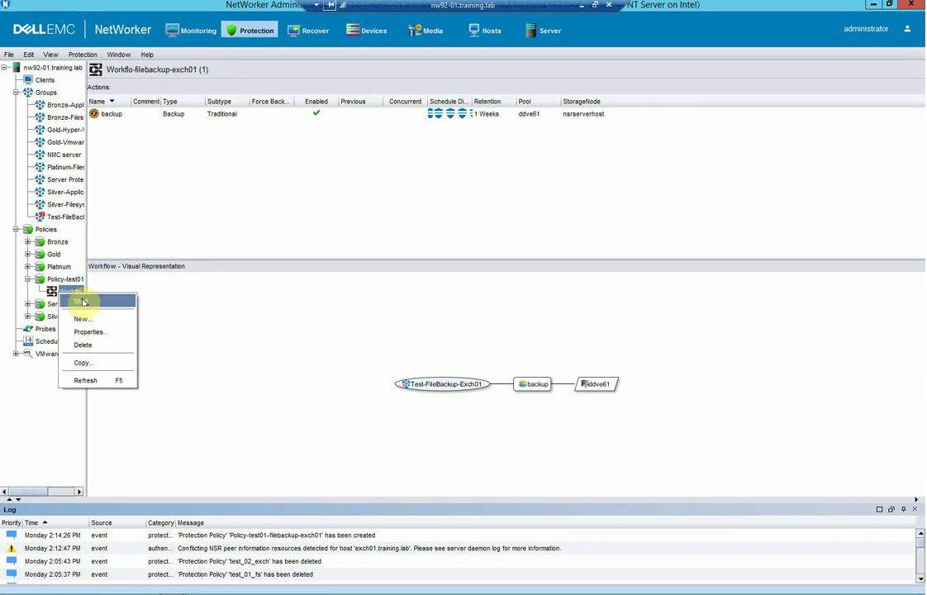
pyautogui.click(81, 302)
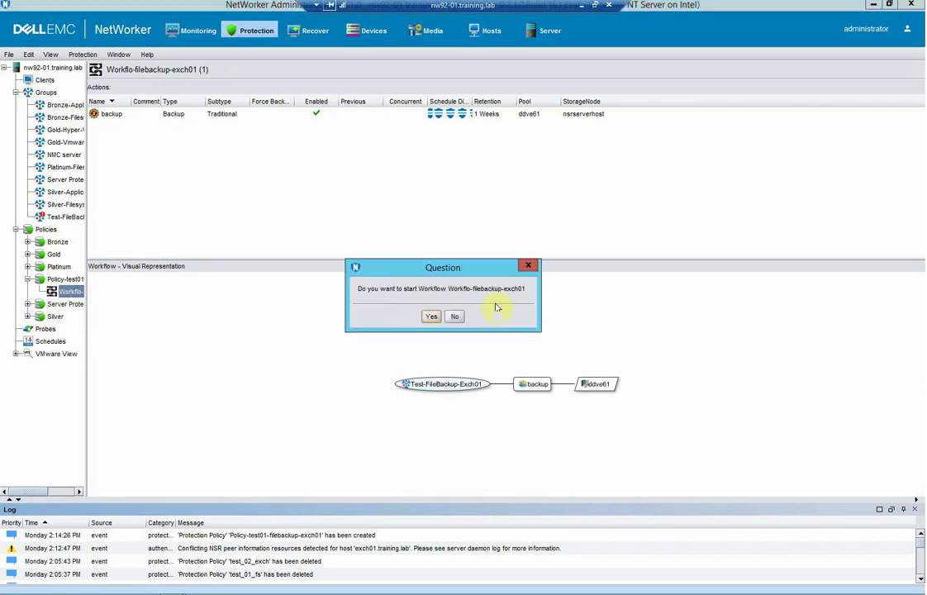
pyautogui.click(431, 317)
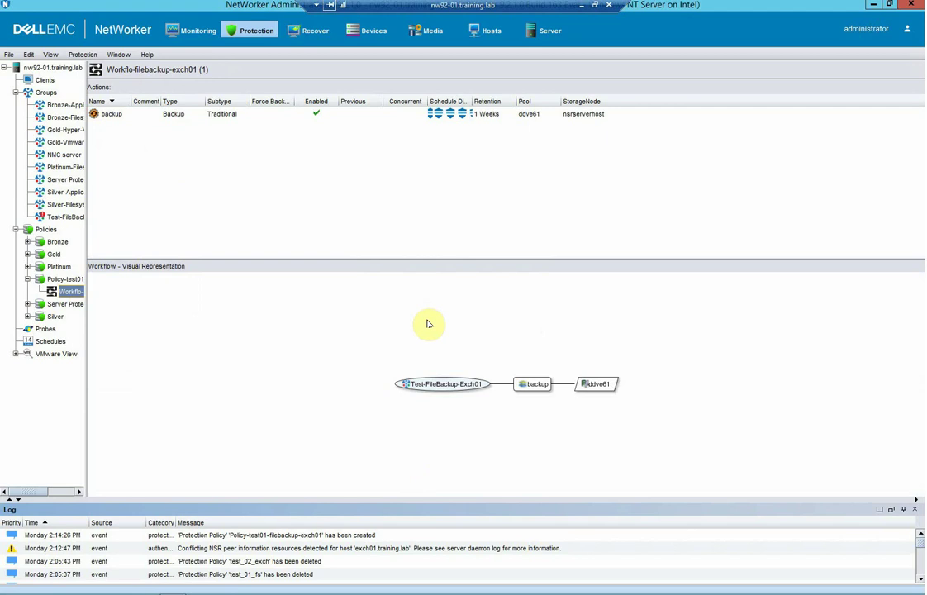
# Monitor the backup status of Policy-test01-filebackup-exch01 down to the C:\totalcmd save set of the exch01.training.lab client.
pyautogui.click(193, 33)
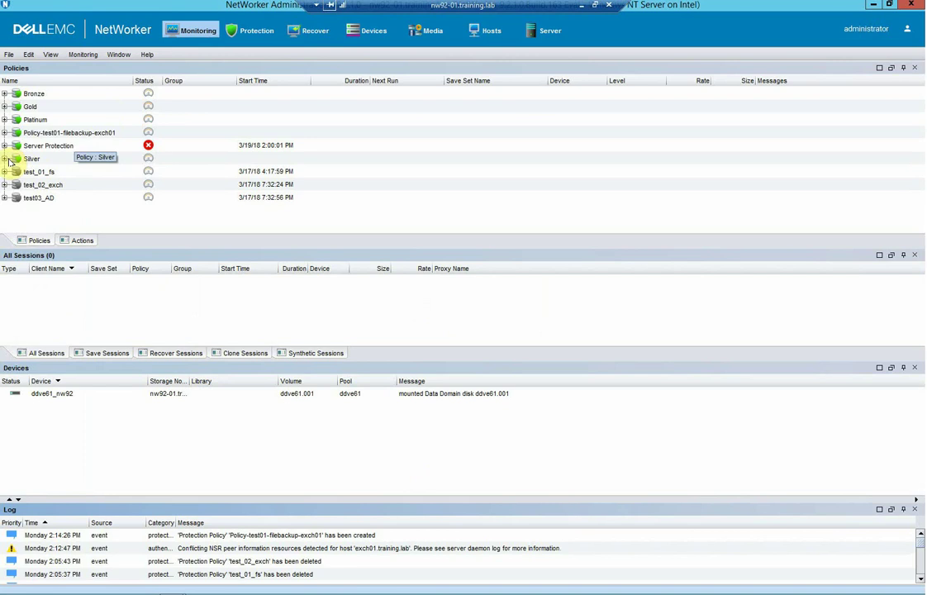
pyautogui.click(124, 197)
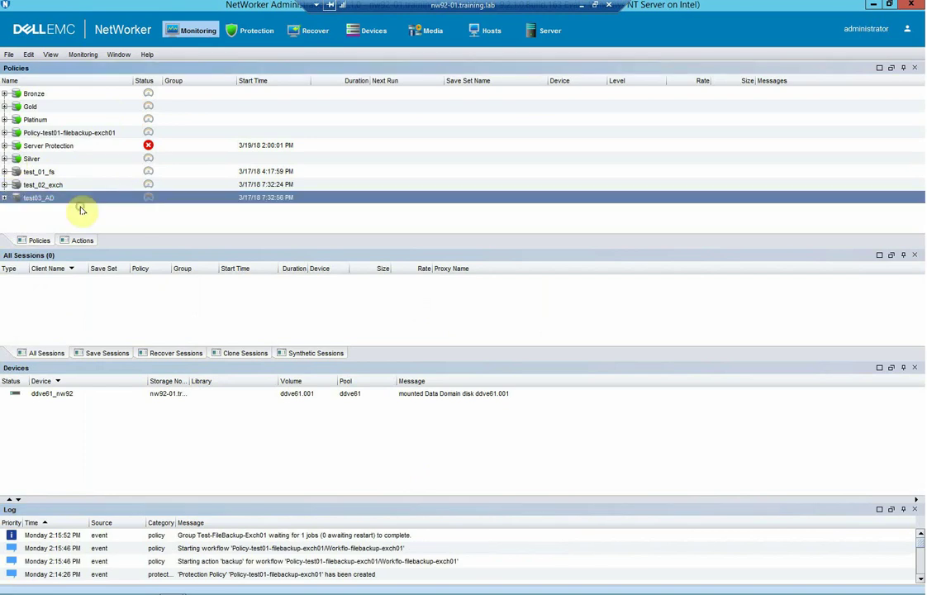
pyautogui.click(4, 133)
pyautogui.click(16, 146)
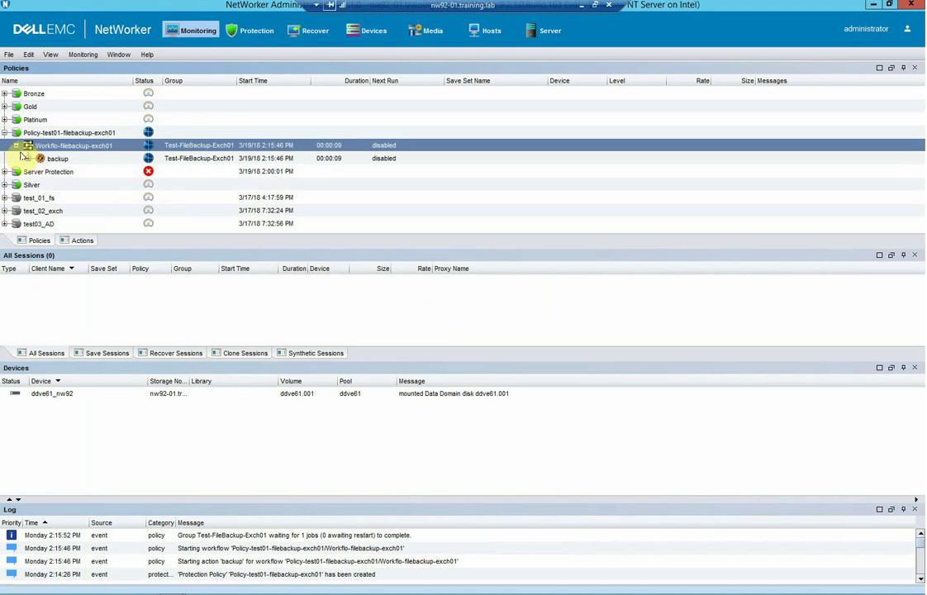
pyautogui.click(28, 159)
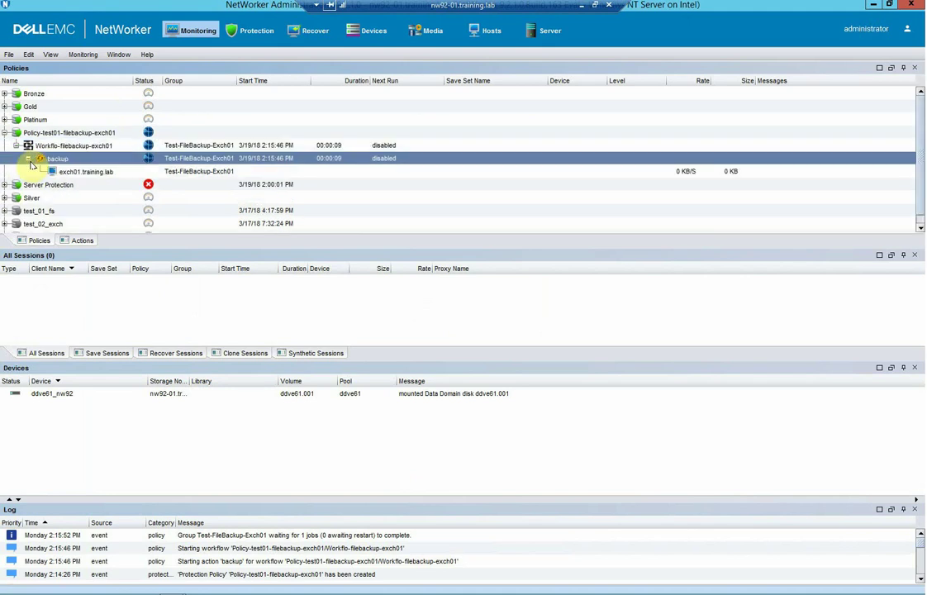
pyautogui.click(74, 171)
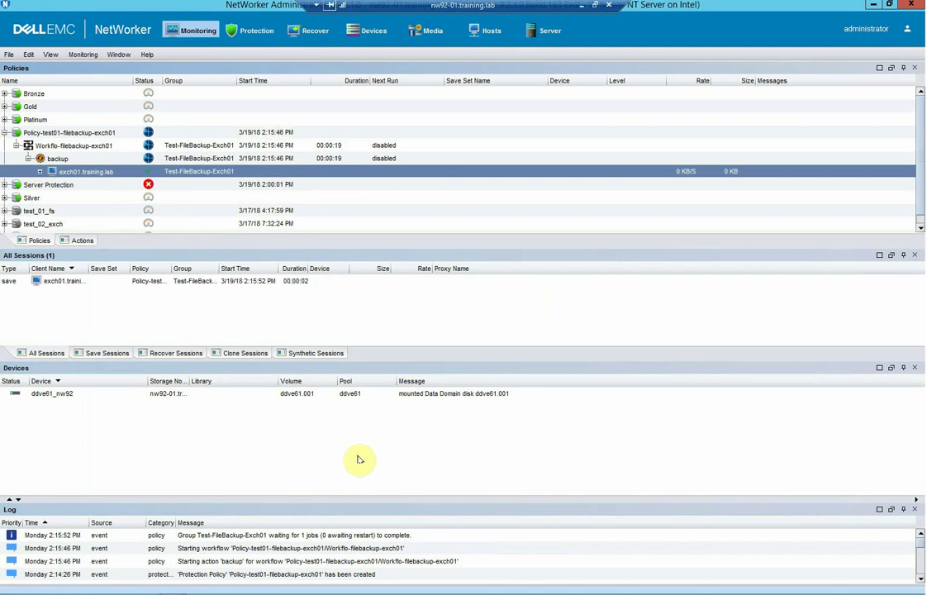
pyautogui.click(39, 172)
pyautogui.click(76, 186)
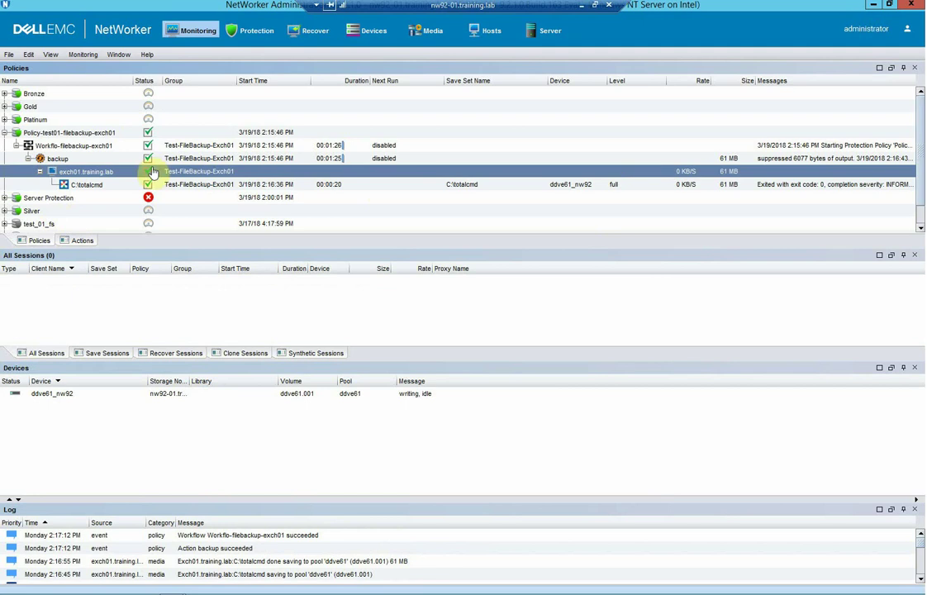
# Start a new Traditional client configuration for exch01.training.lab and choose Microsoft Exchange Server as the backup application.
pyautogui.click(4, 133)
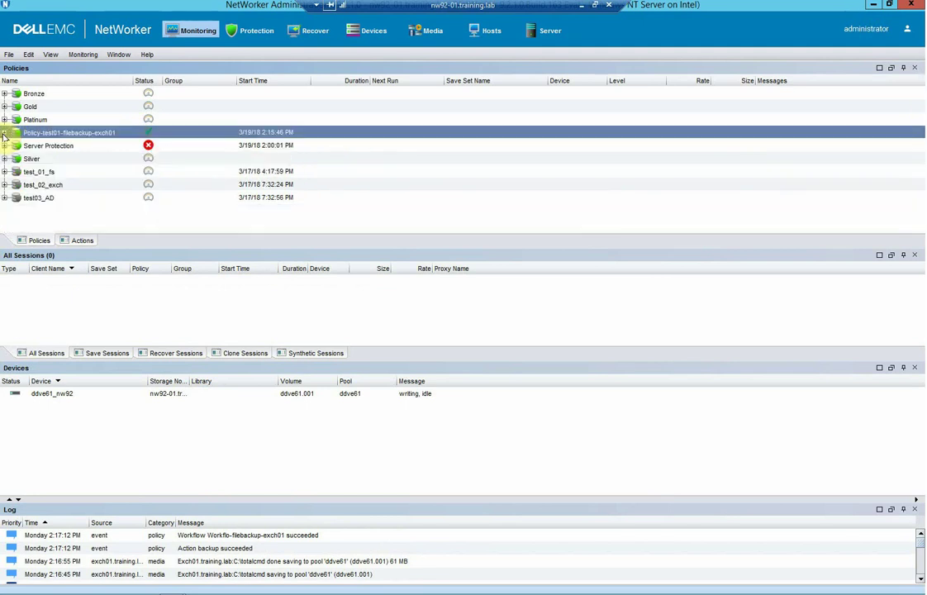
pyautogui.click(258, 30)
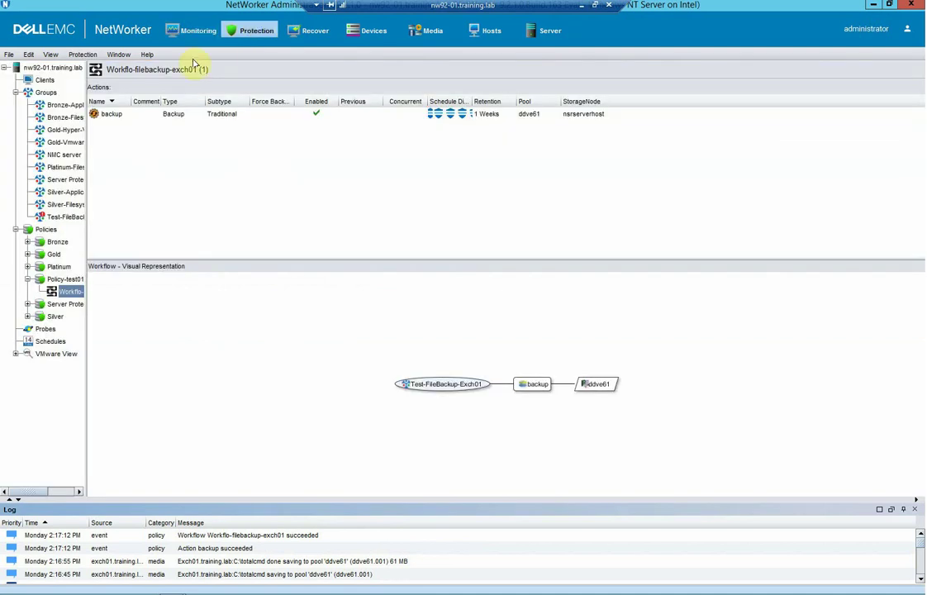
pyautogui.click(39, 81)
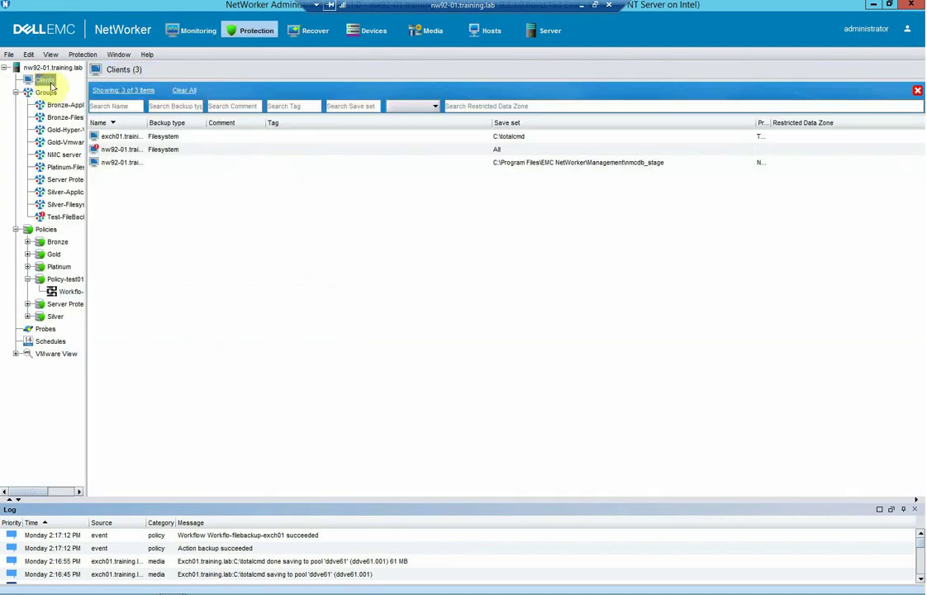
pyautogui.rightClick(40, 80)
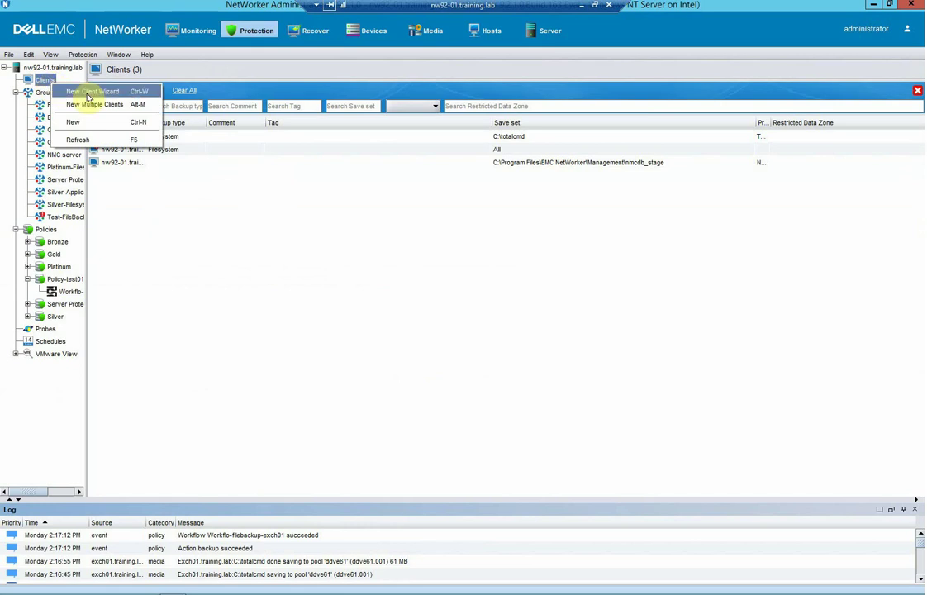
pyautogui.click(90, 92)
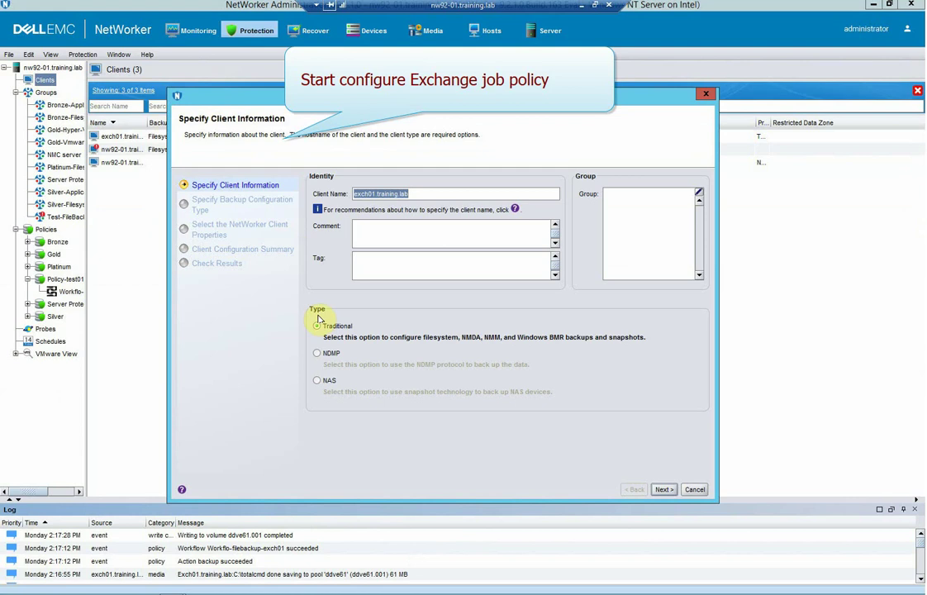
pyautogui.click(664, 489)
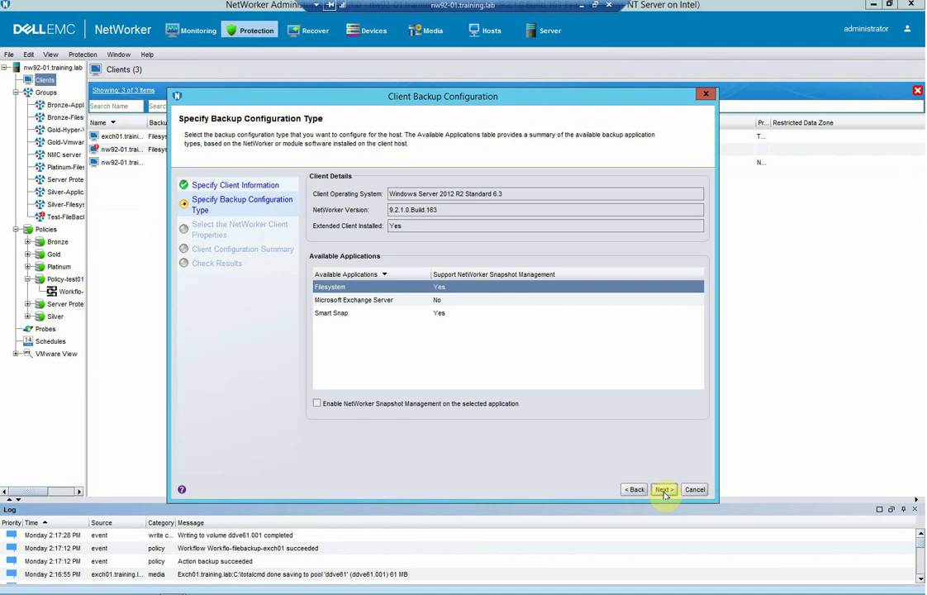
pyautogui.click(371, 301)
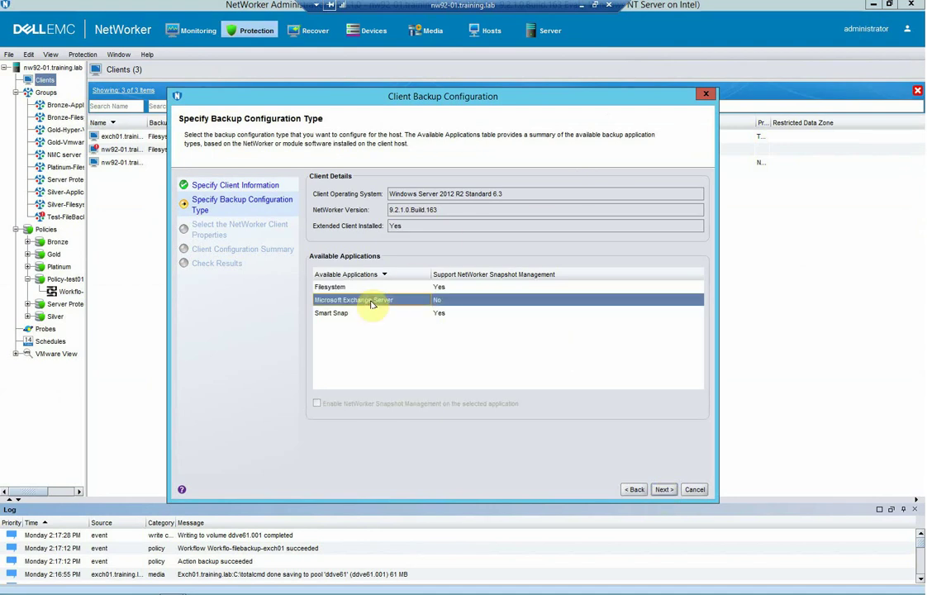
pyautogui.click(664, 491)
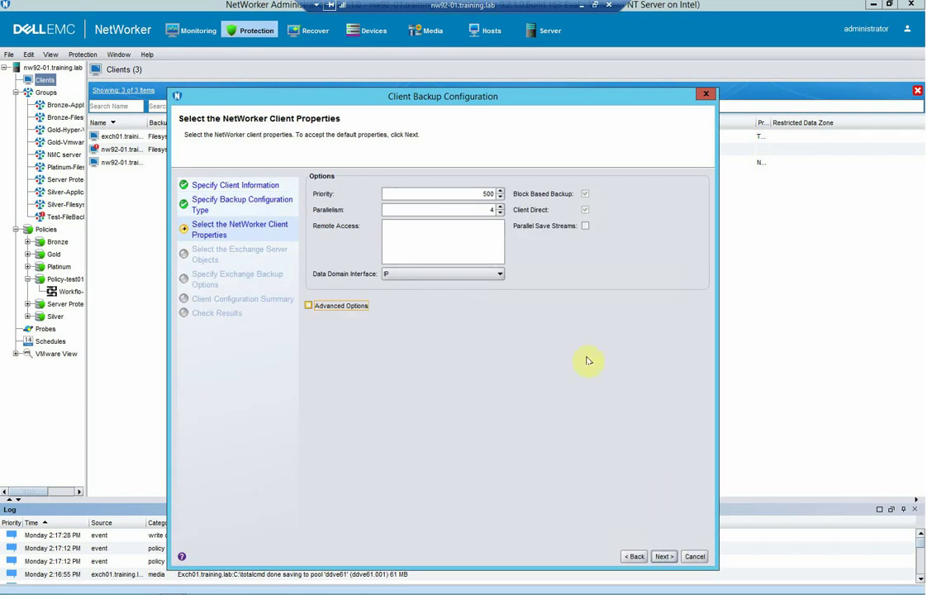
# Create the Exchange client with default properties, all Microsoft Exchange 2010 databases included and the default consistency check options.
pyautogui.click(663, 556)
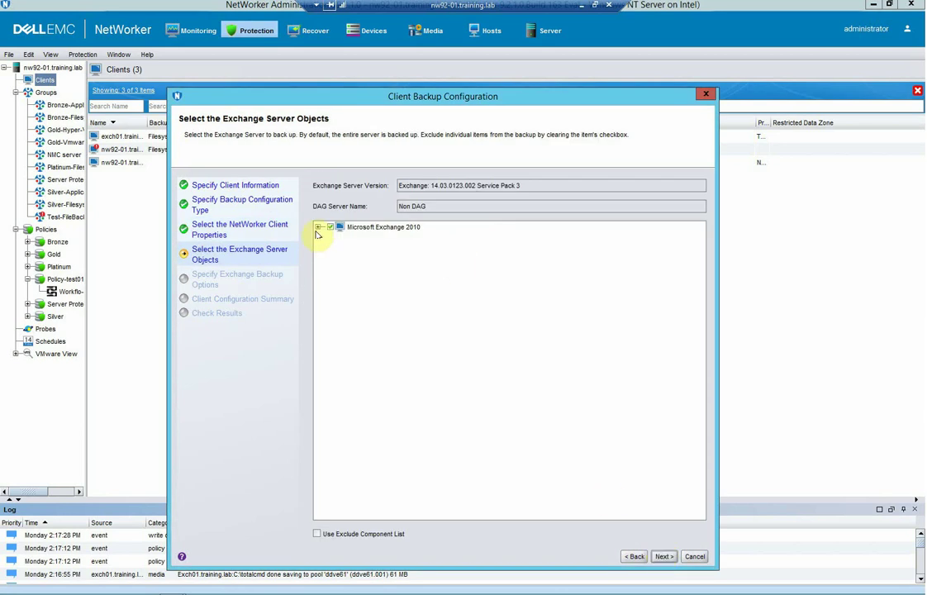
pyautogui.click(318, 228)
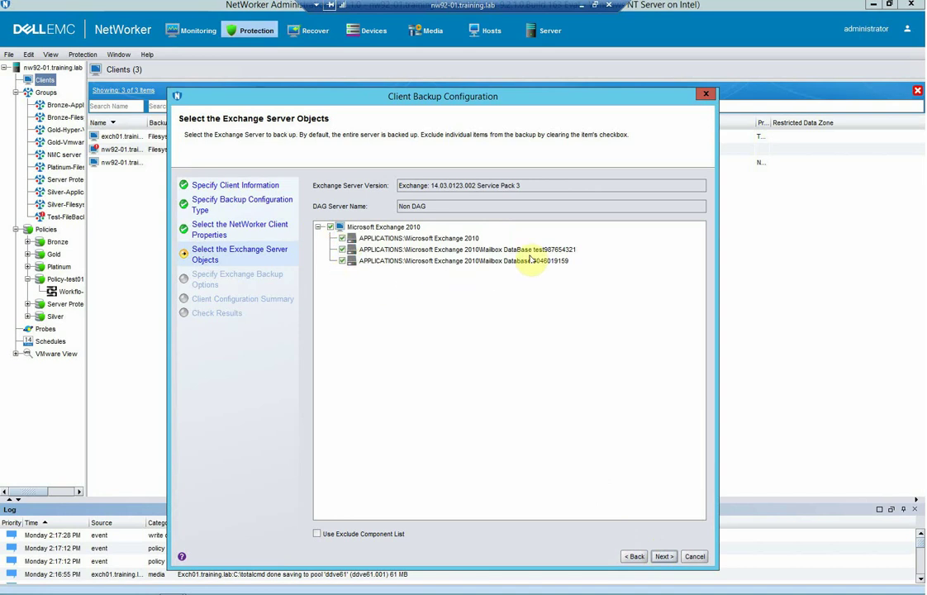
pyautogui.click(663, 557)
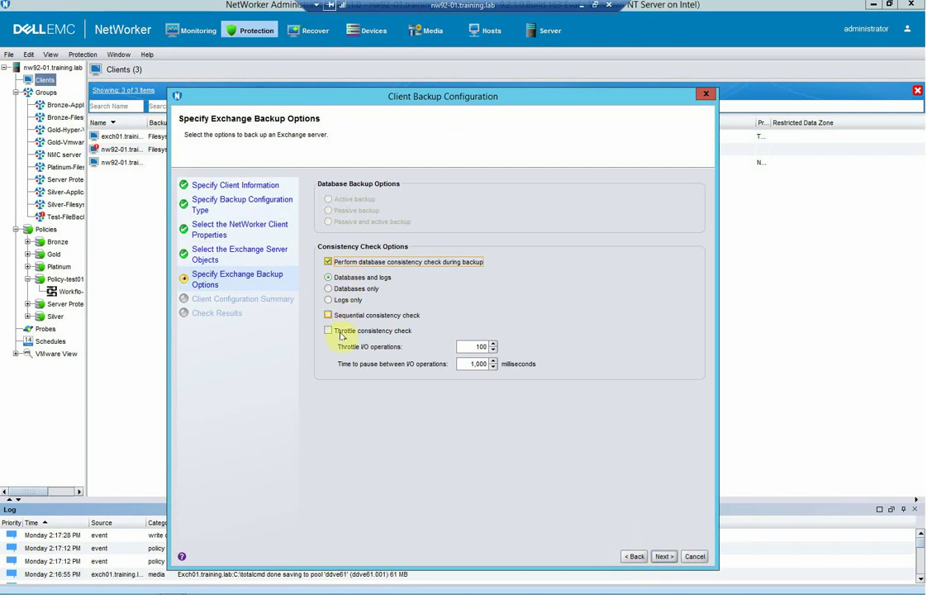
pyautogui.click(663, 556)
pyautogui.click(662, 556)
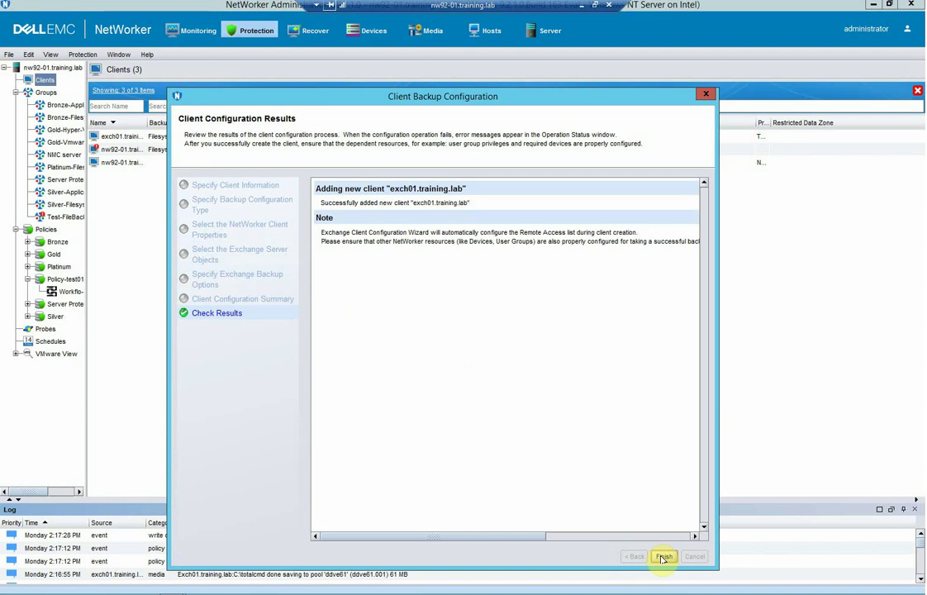
pyautogui.click(661, 557)
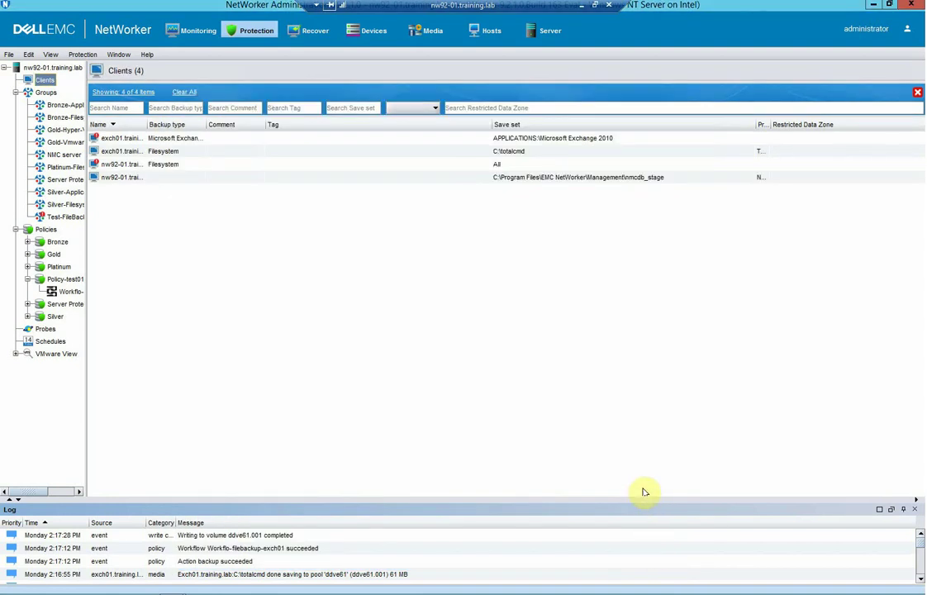
# Create a Clients group named Test02-Exchange-backup containing the exch01 Microsoft Exchange client.
pyautogui.click(46, 93)
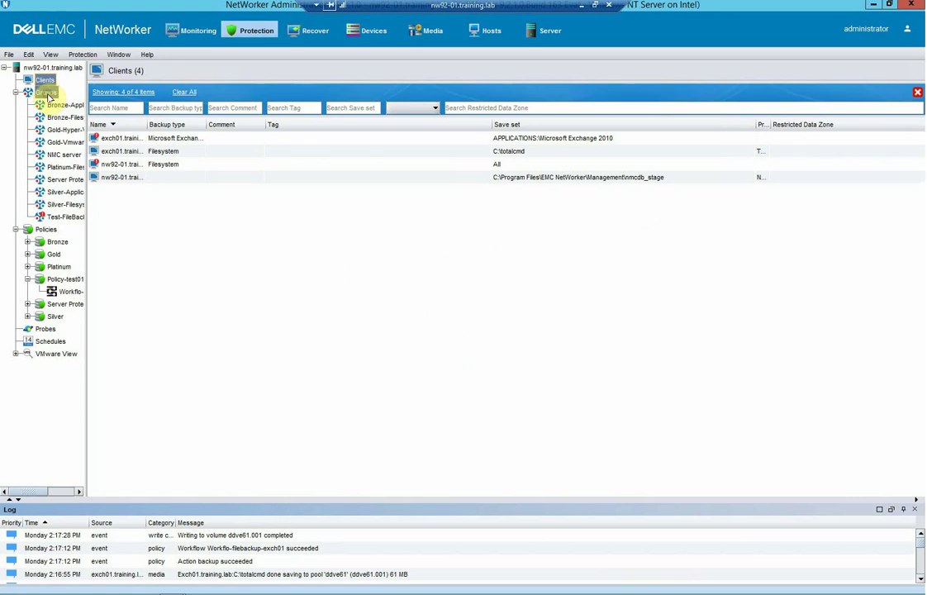
pyautogui.rightClick(49, 97)
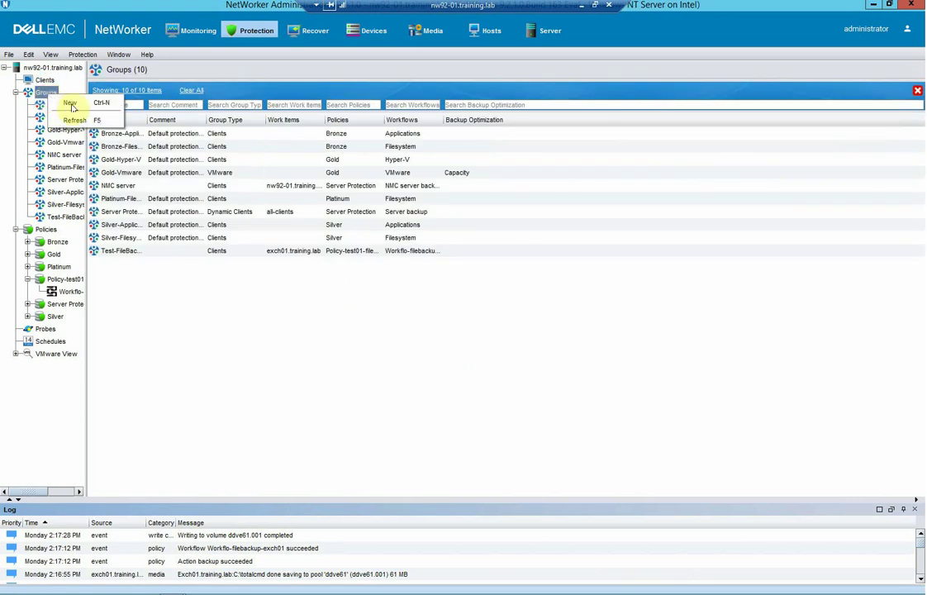
pyautogui.click(71, 104)
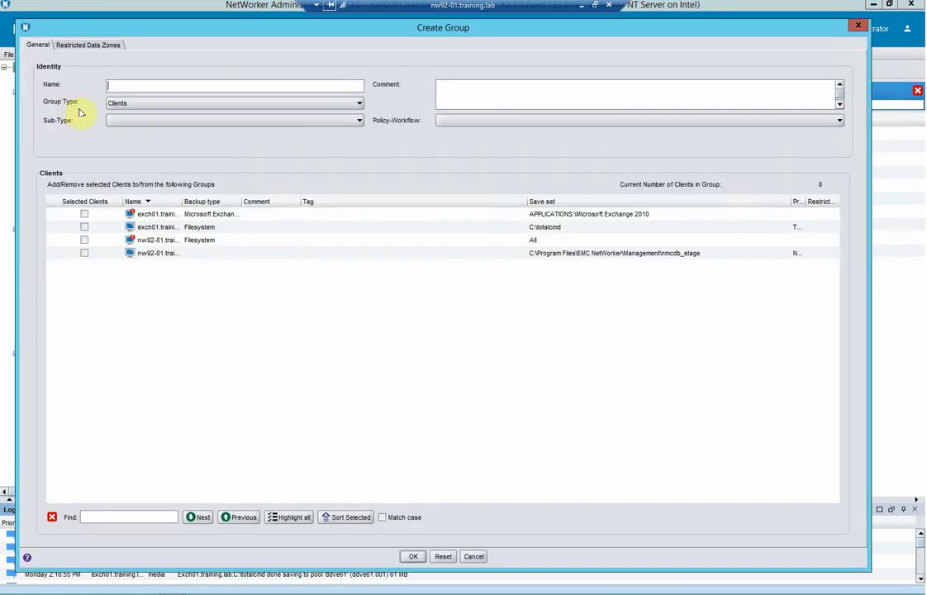
pyautogui.click(153, 84)
pyautogui.write('Test02-E')
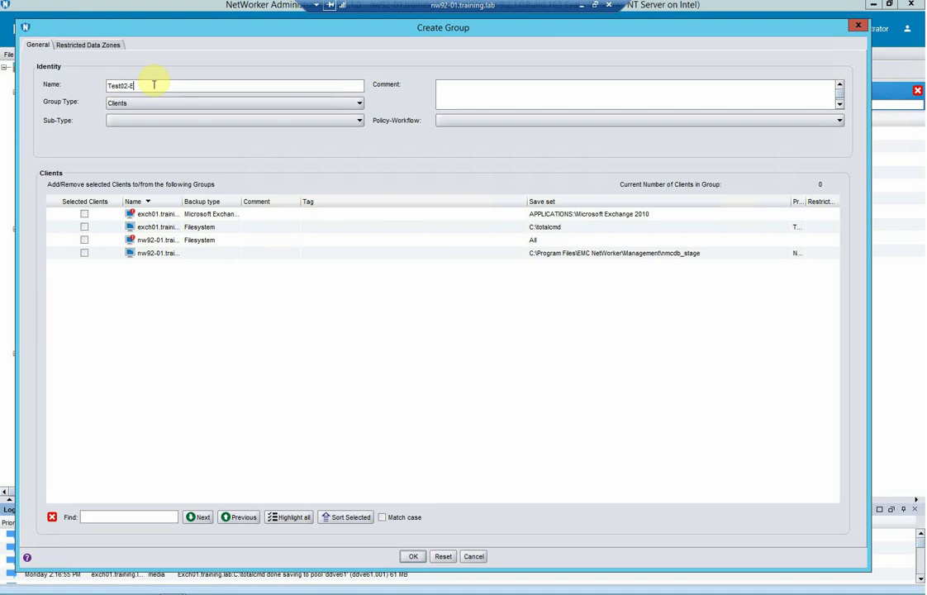
pyautogui.write('xchange-backup')
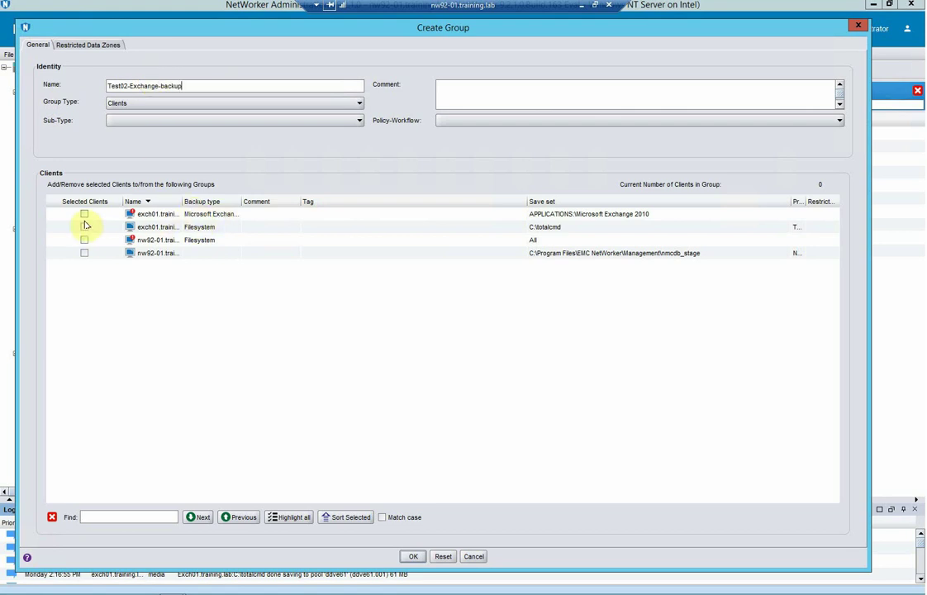
pyautogui.click(85, 215)
pyautogui.click(84, 215)
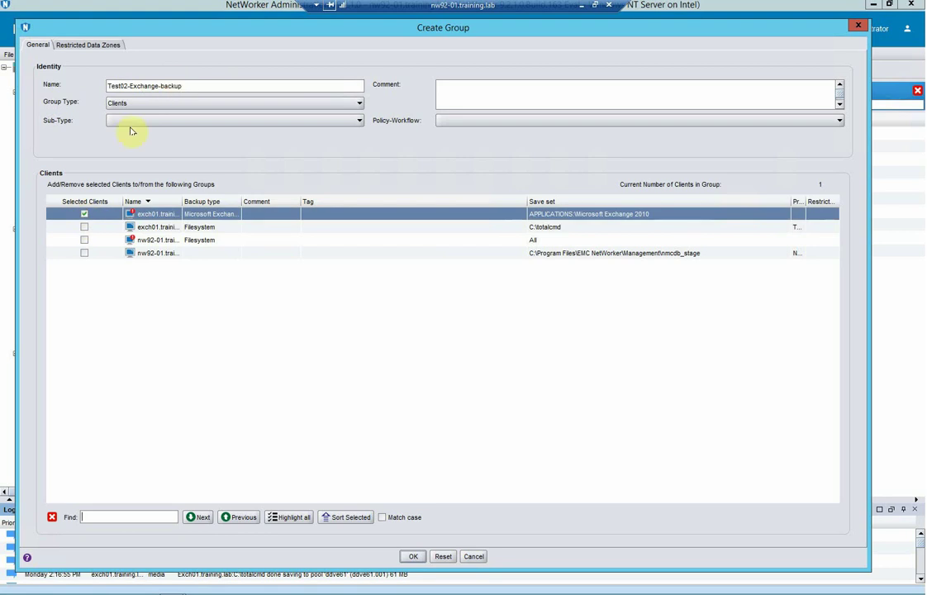
pyautogui.click(412, 555)
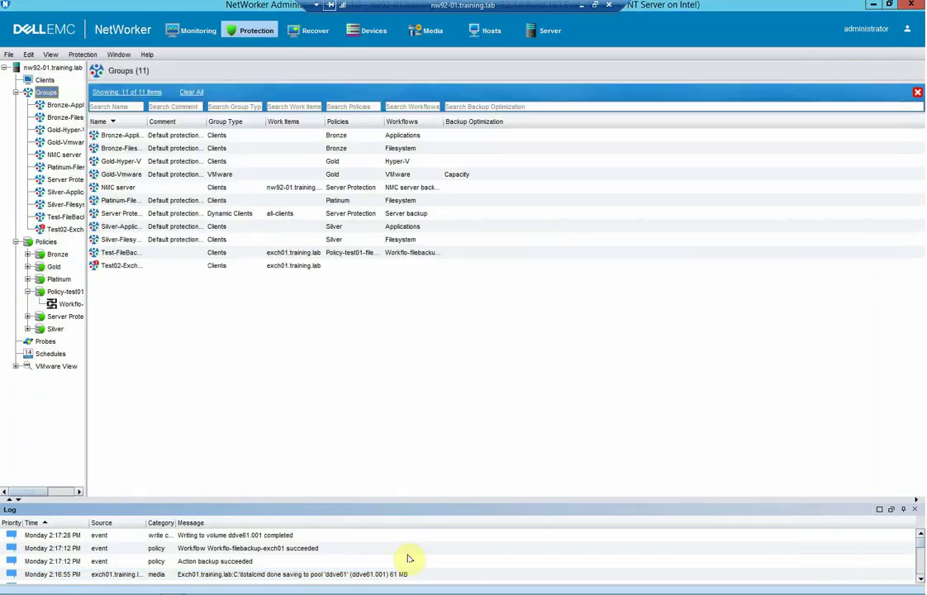
pyautogui.click(119, 265)
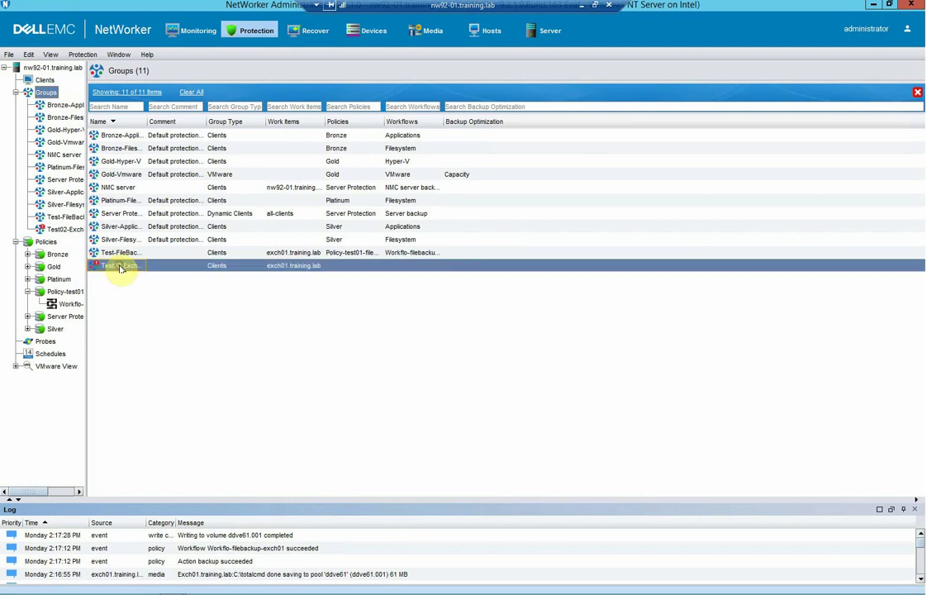
# Create a policy named Policy-test02-exchange-backup with the default notification settings.
pyautogui.click(45, 241)
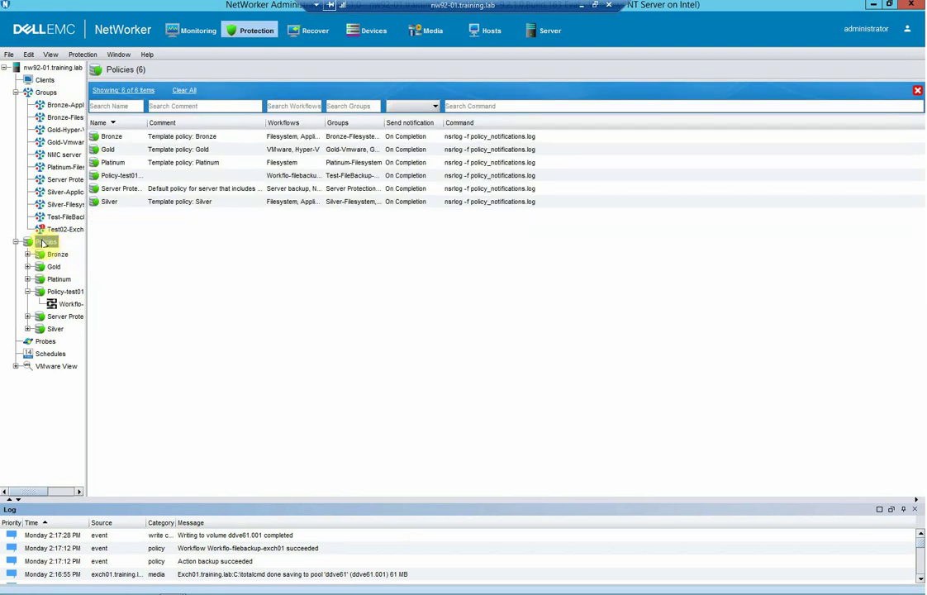
pyautogui.rightClick(51, 242)
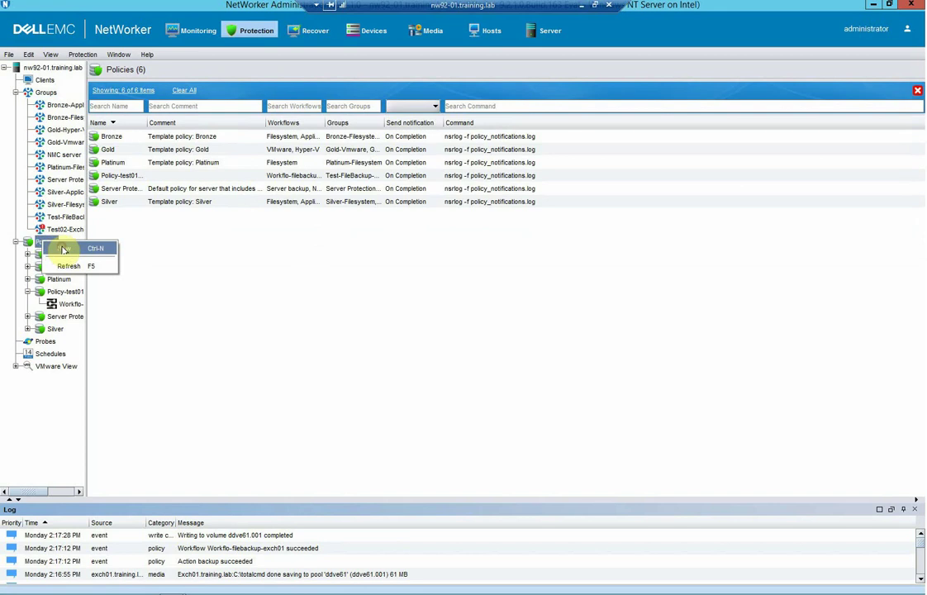
pyautogui.click(64, 249)
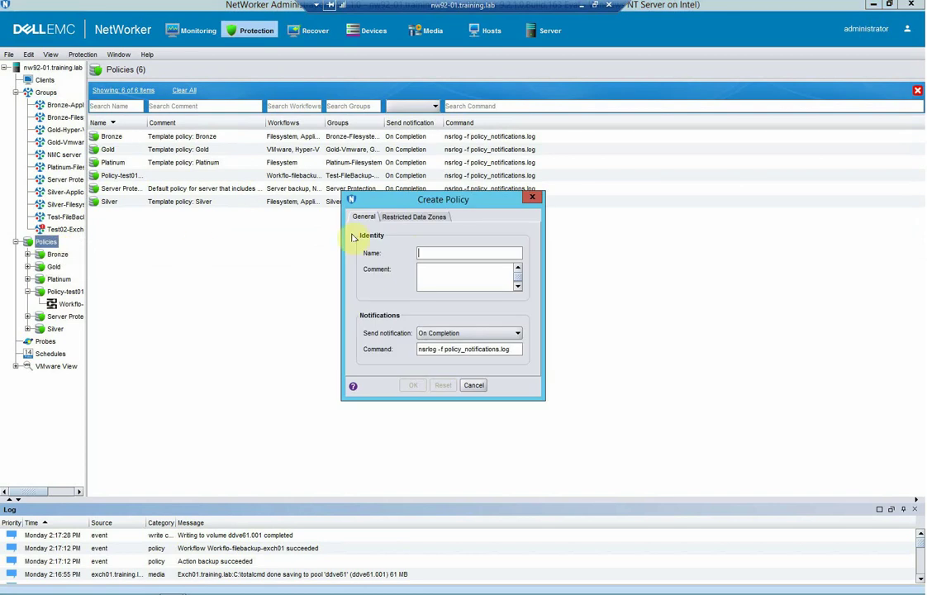
pyautogui.click(425, 253)
pyautogui.write('Po')
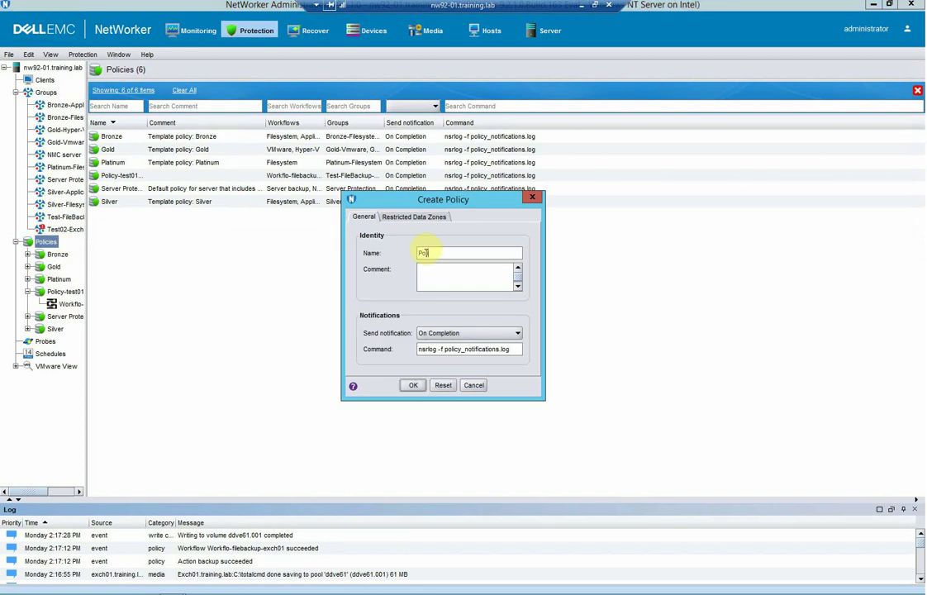
pyautogui.write('licy-test02-exchange-backup')
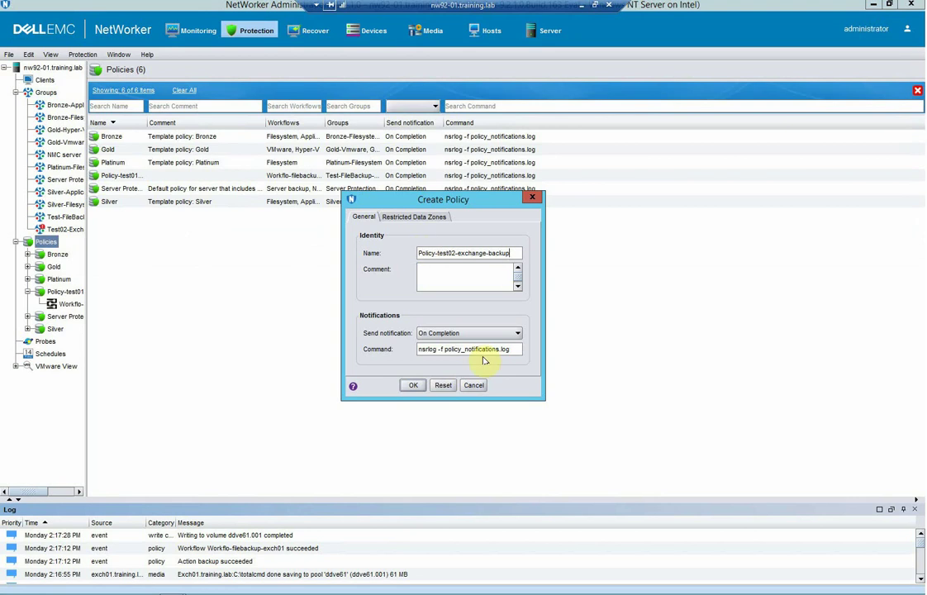
pyautogui.click(409, 386)
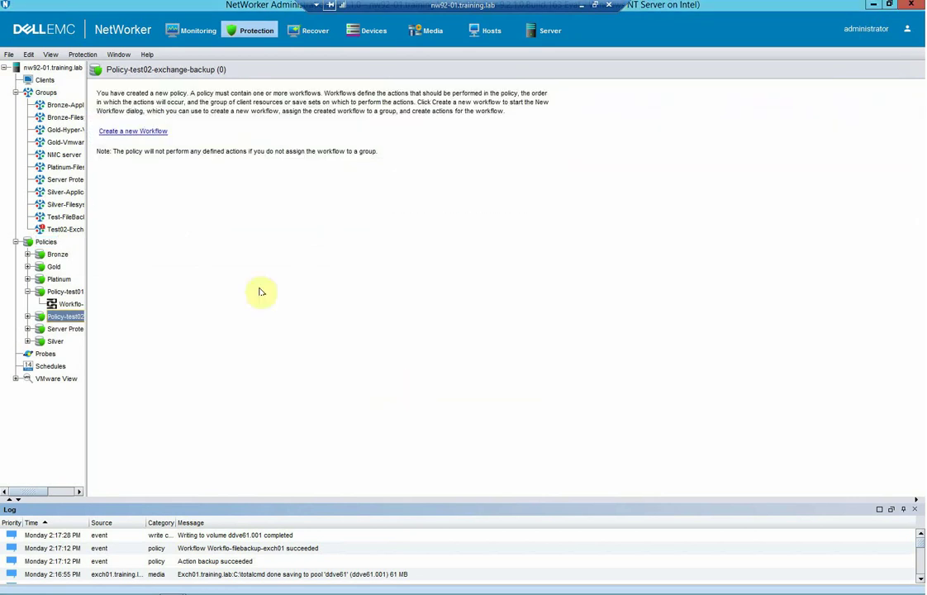
# Start a new workflow in Policy-test02-exchange-backup and name it Workflow2-exchange-backup.
pyautogui.click(157, 131)
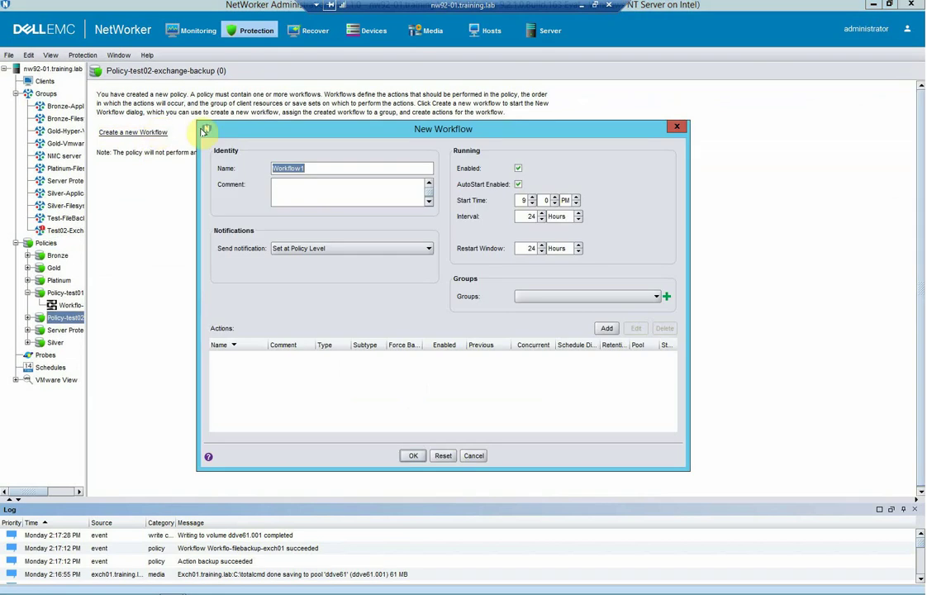
pyautogui.click(316, 168)
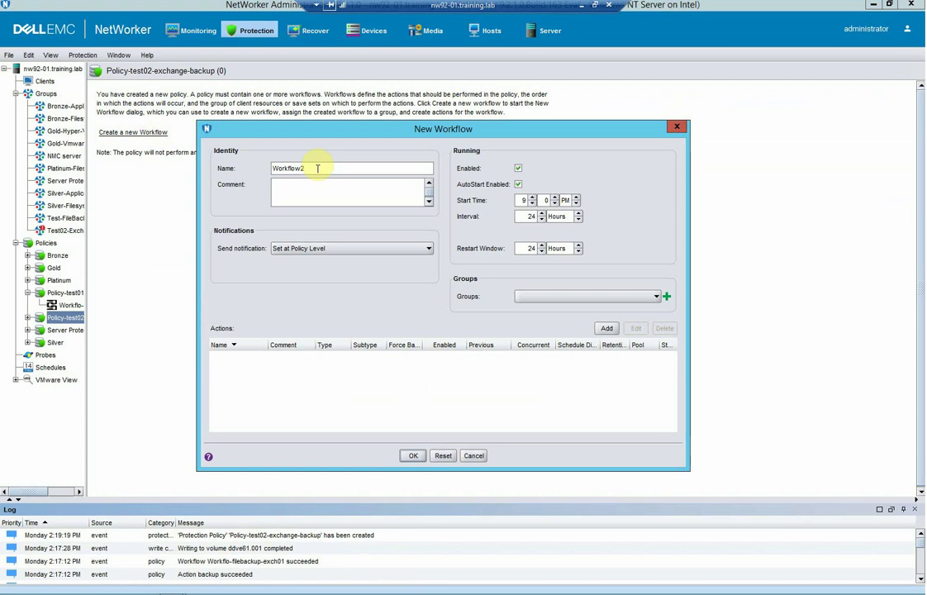
pyautogui.write('-exchangebackup')
pyautogui.click(338, 169)
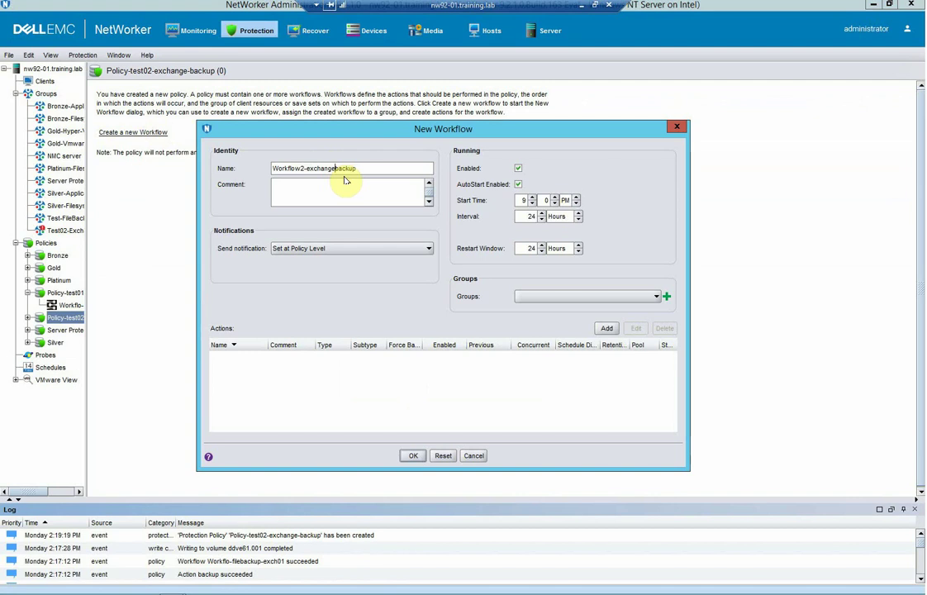
pyautogui.write('-')
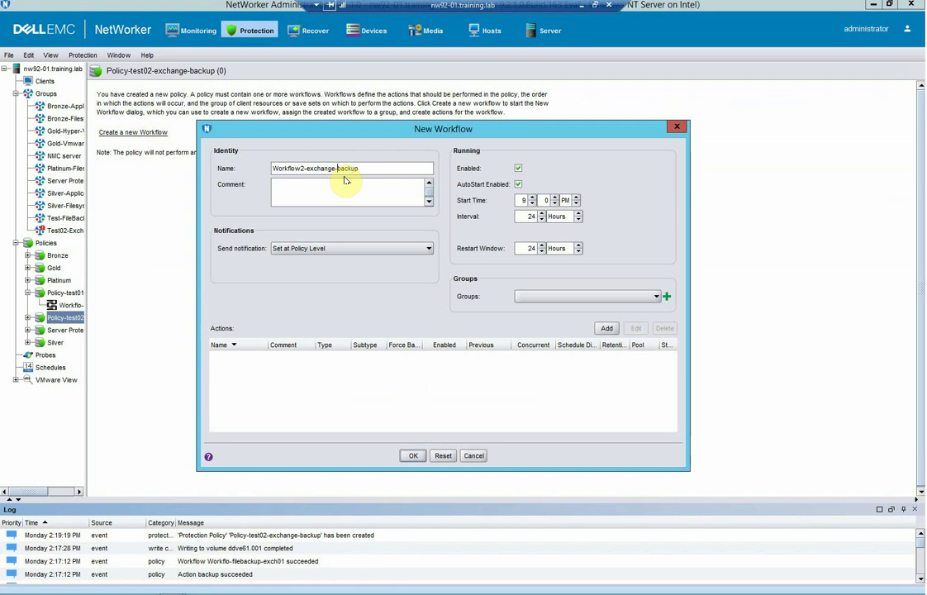
# Disable AutoStart for the new workflow and assign it the Test02-Exchange-backup group.
pyautogui.click(517, 183)
pyautogui.click(654, 297)
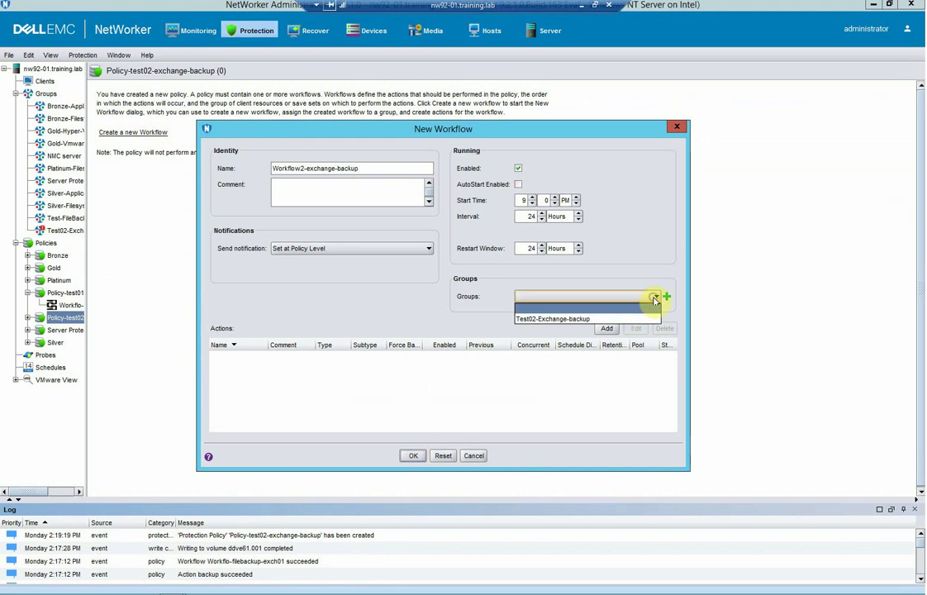
pyautogui.click(602, 320)
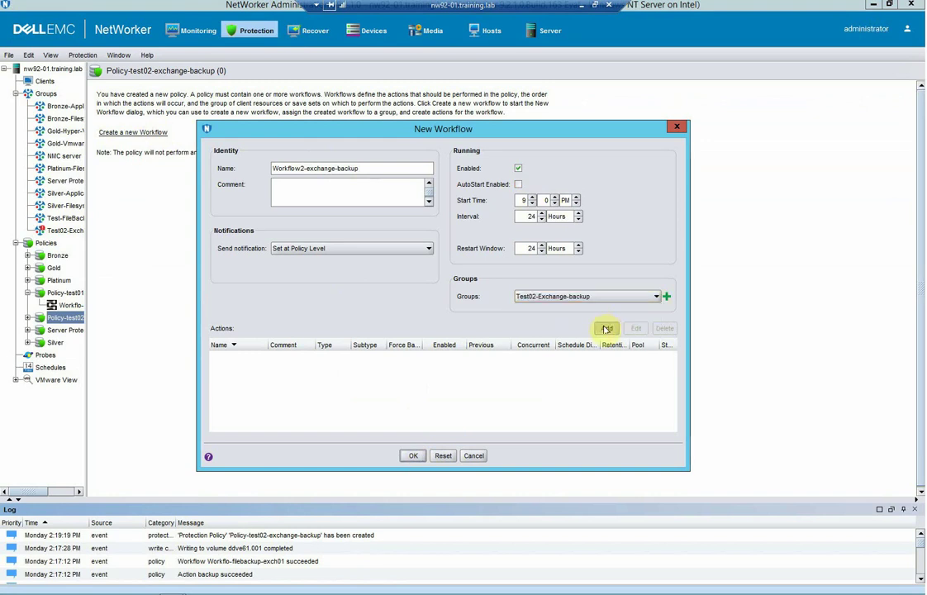
# Add an action named backup to Workflow2-exchange-backup with action type Backup and subtype Traditional.
pyautogui.click(605, 329)
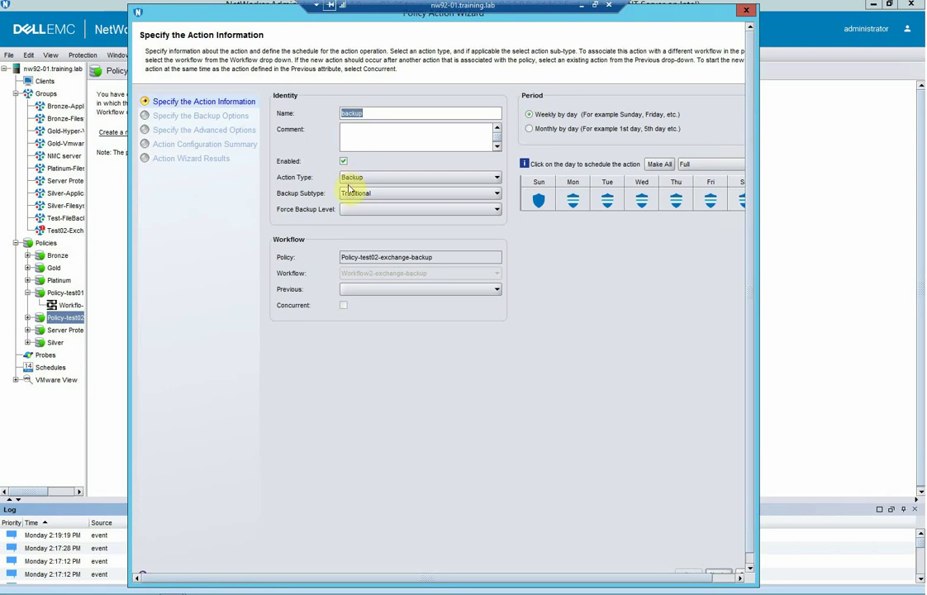
pyautogui.click(497, 178)
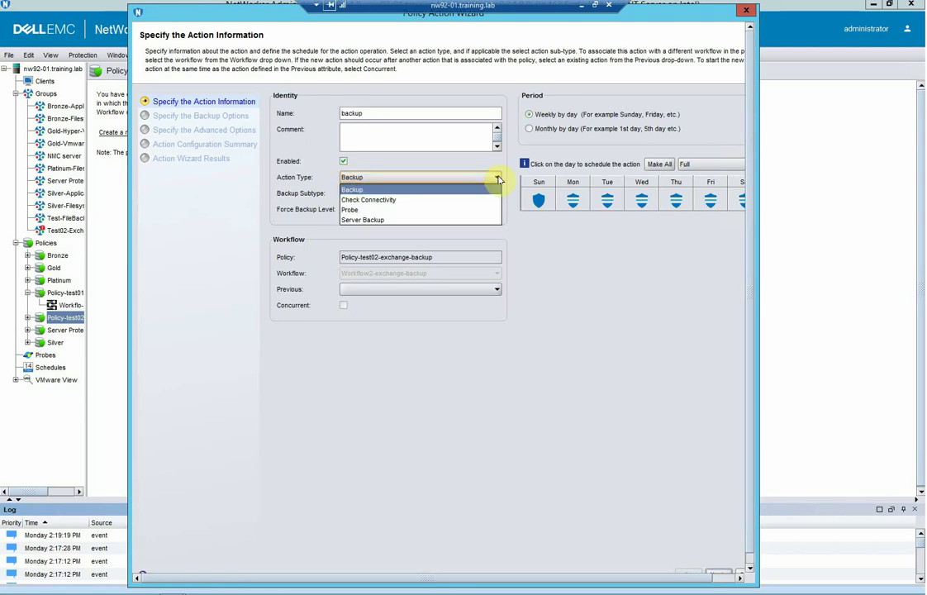
pyautogui.click(459, 190)
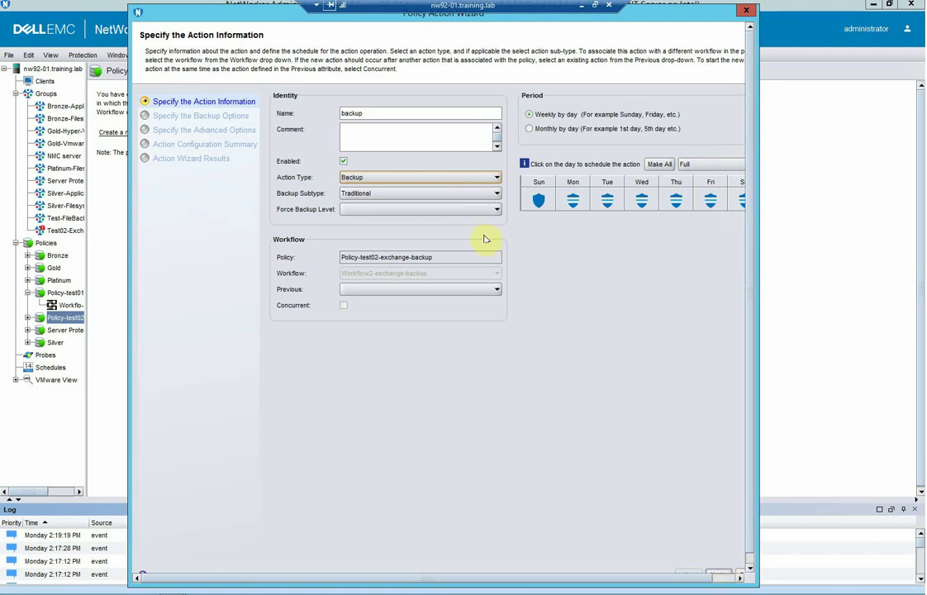
pyautogui.click(497, 192)
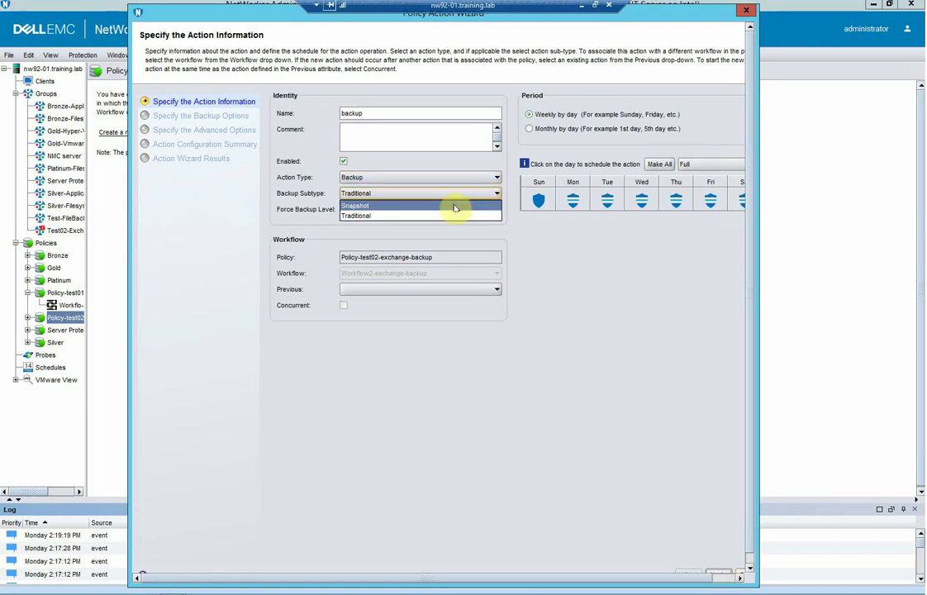
pyautogui.click(450, 215)
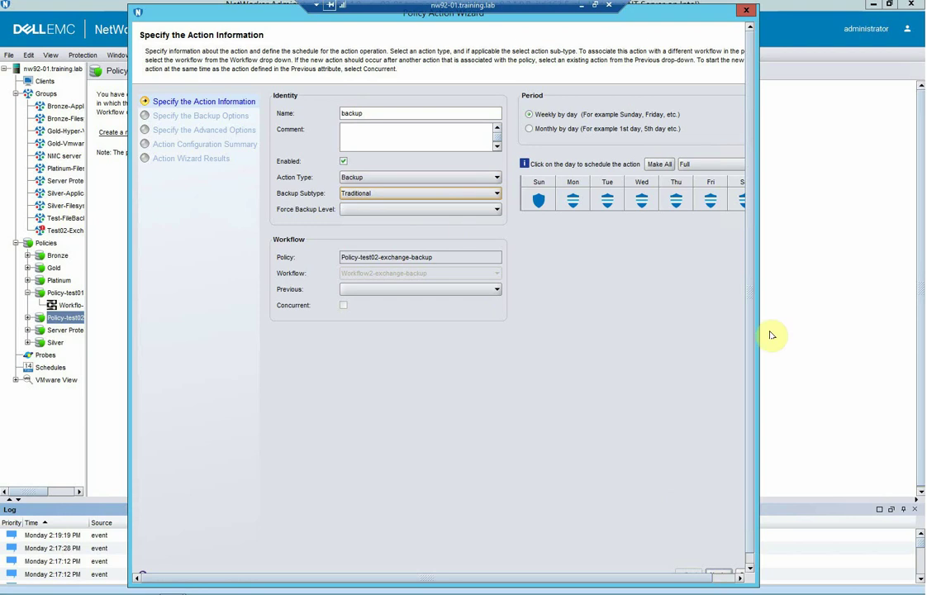
pyautogui.scroll(-1, 750, 389)
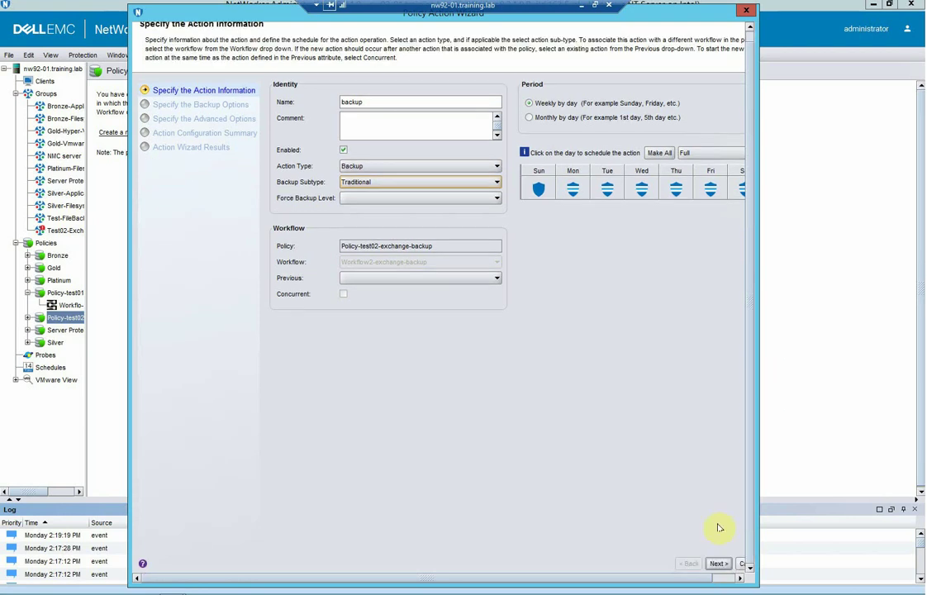
pyautogui.click(717, 564)
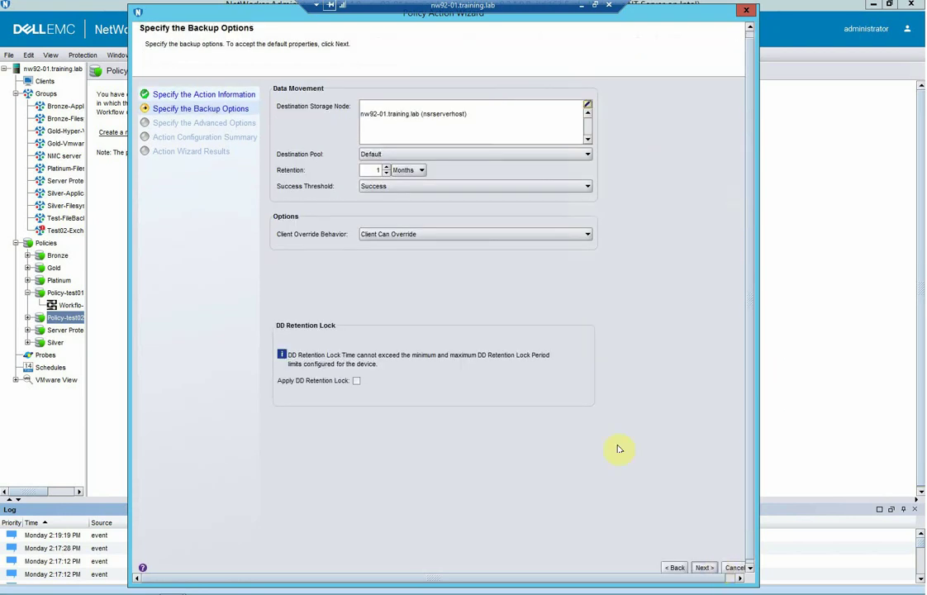
# Set the backup action's destination pool to ddve61 and its retention to 1 week.
pyautogui.click(451, 155)
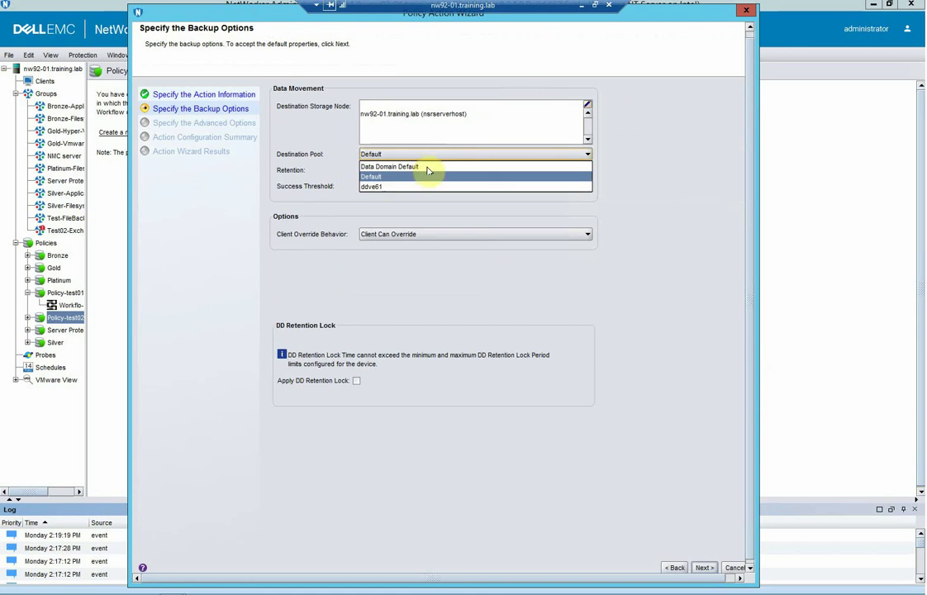
pyautogui.click(380, 187)
pyautogui.click(421, 170)
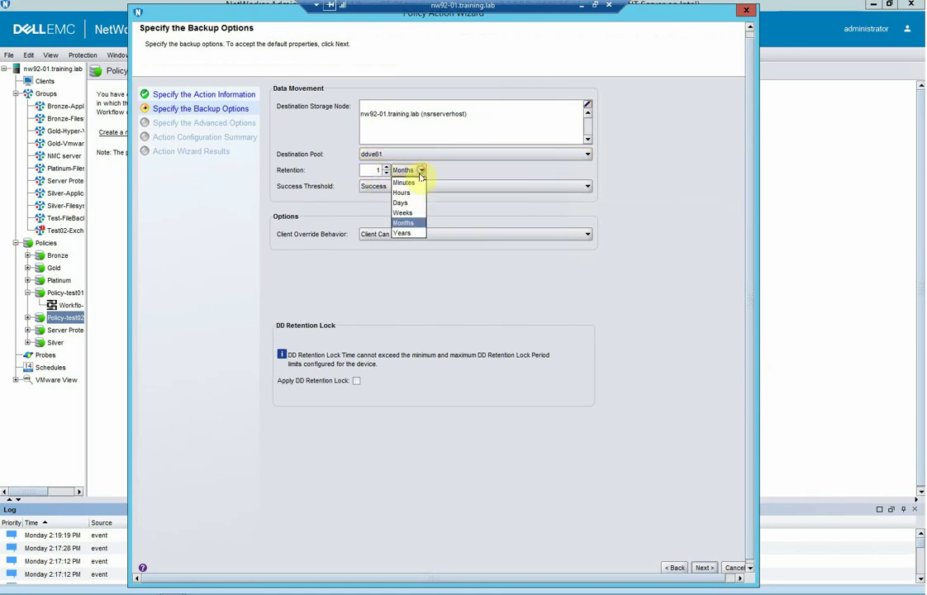
pyautogui.click(405, 213)
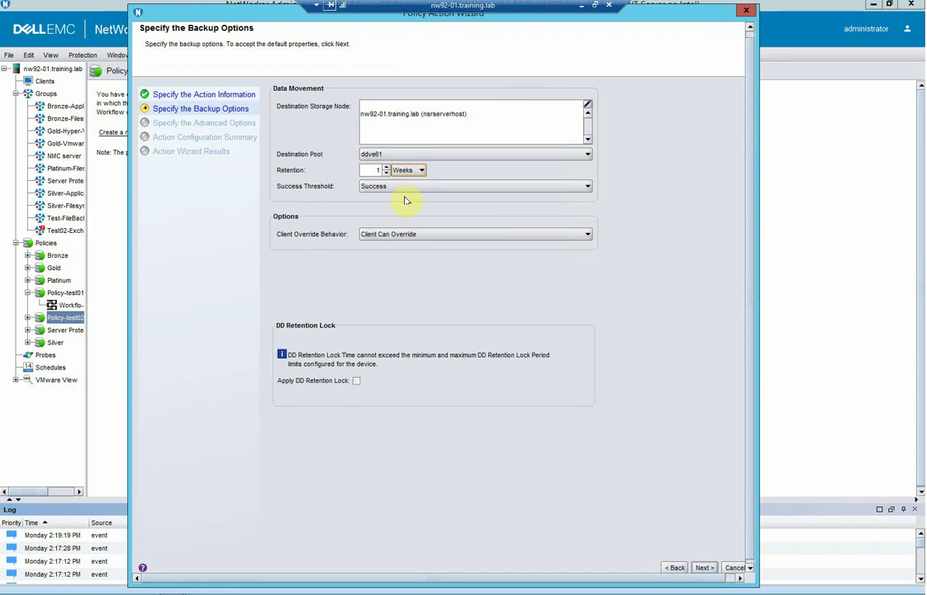
pyautogui.click(705, 567)
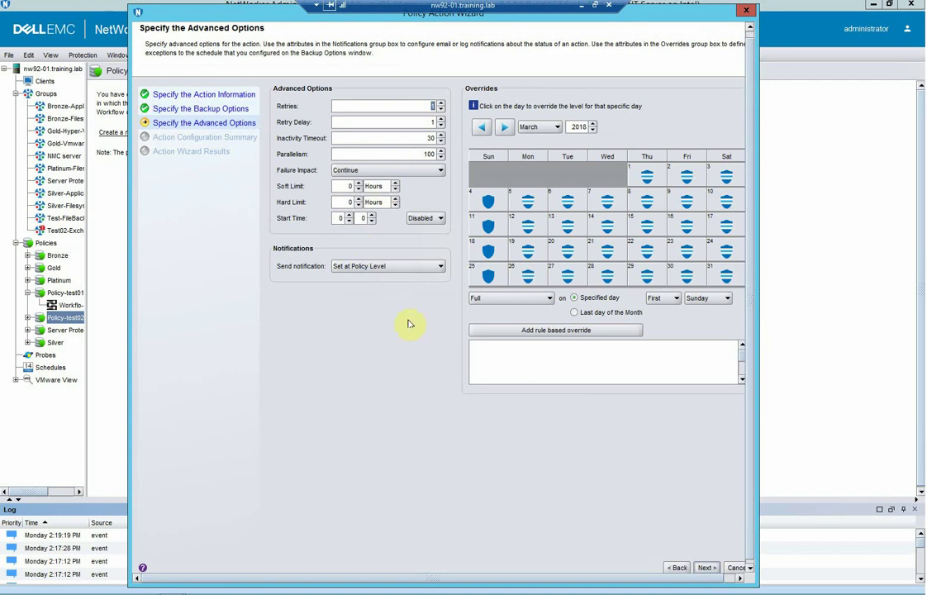
# Configure the backup action with the default advanced options and save Workflow2-exchange-backup.
pyautogui.click(704, 567)
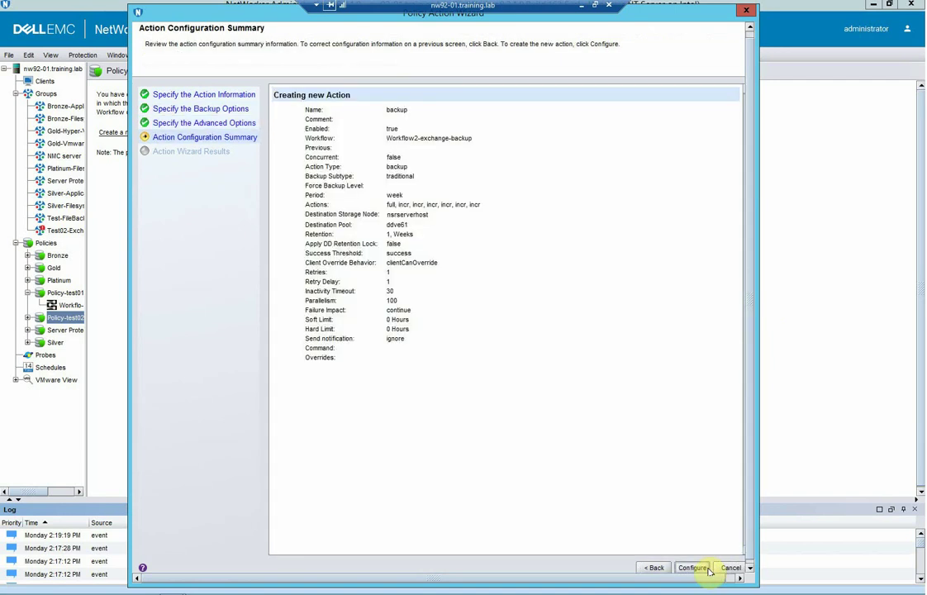
pyautogui.click(692, 568)
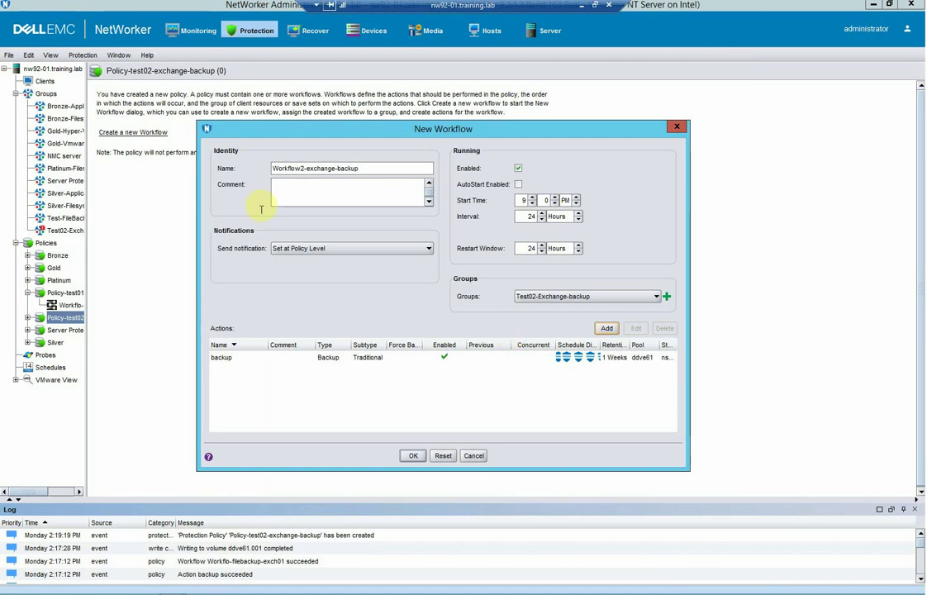
pyautogui.click(412, 458)
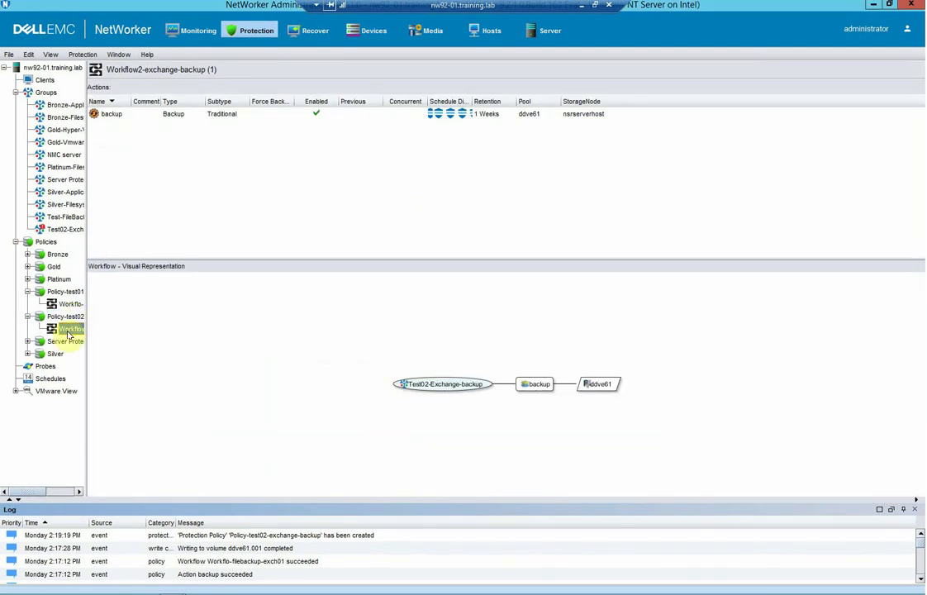
# Start Workflow2-exchange-backup and confirm the run.
pyautogui.rightClick(68, 334)
pyautogui.click(97, 340)
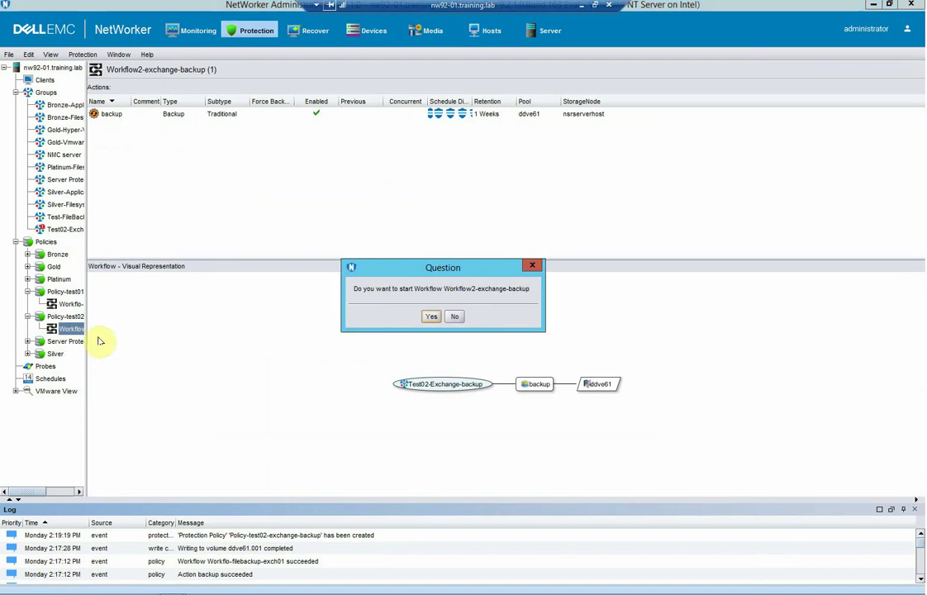
pyautogui.click(431, 317)
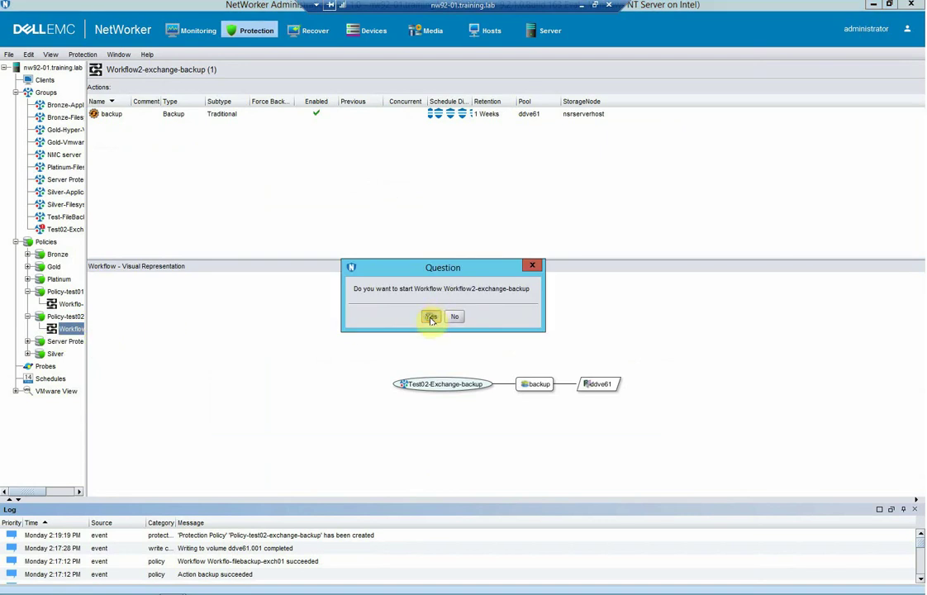
# Monitor the running Policy-test02-exchange-backup, expanding its workflow and backup action down to the save sets of exch01.training.lab.
pyautogui.click(190, 33)
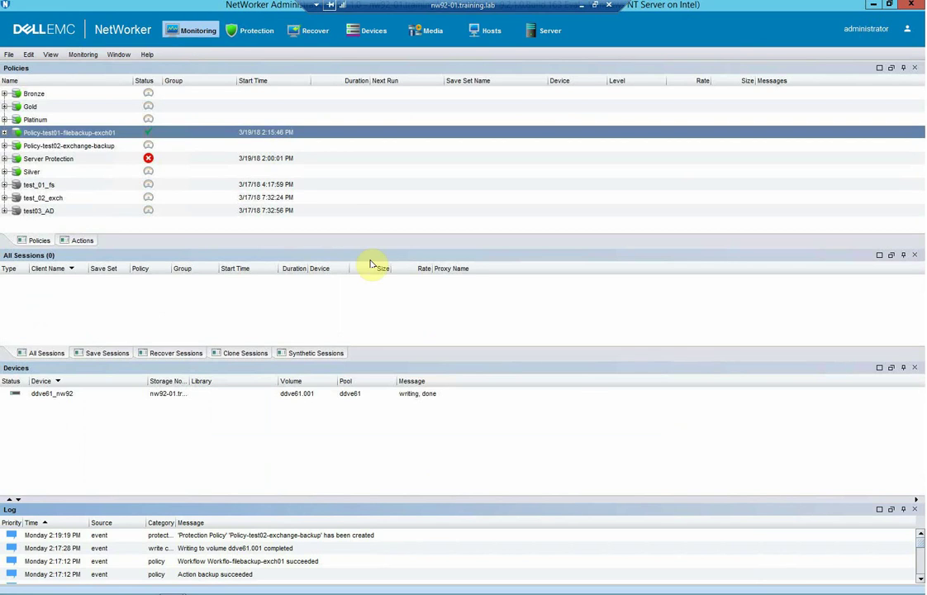
pyautogui.click(37, 146)
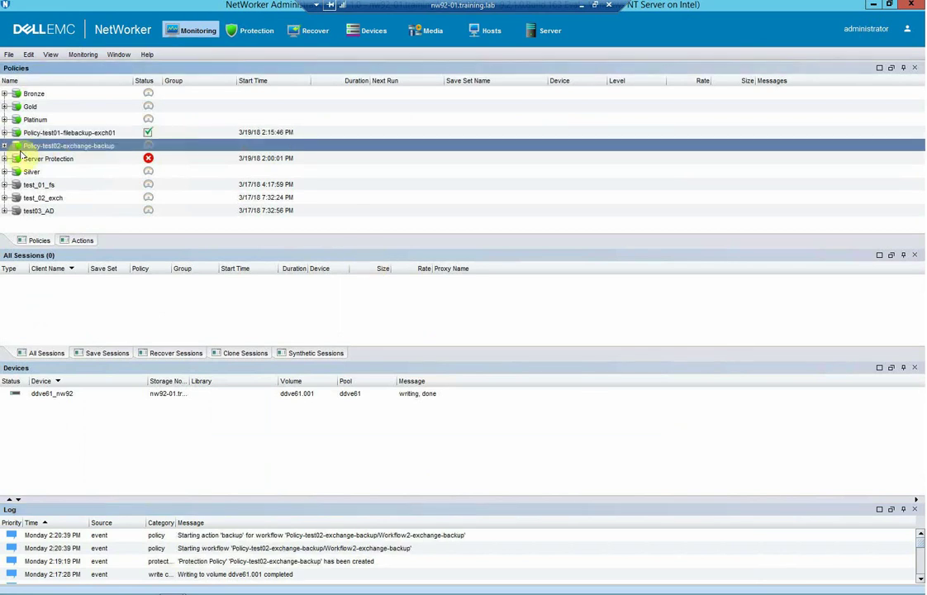
pyautogui.click(4, 145)
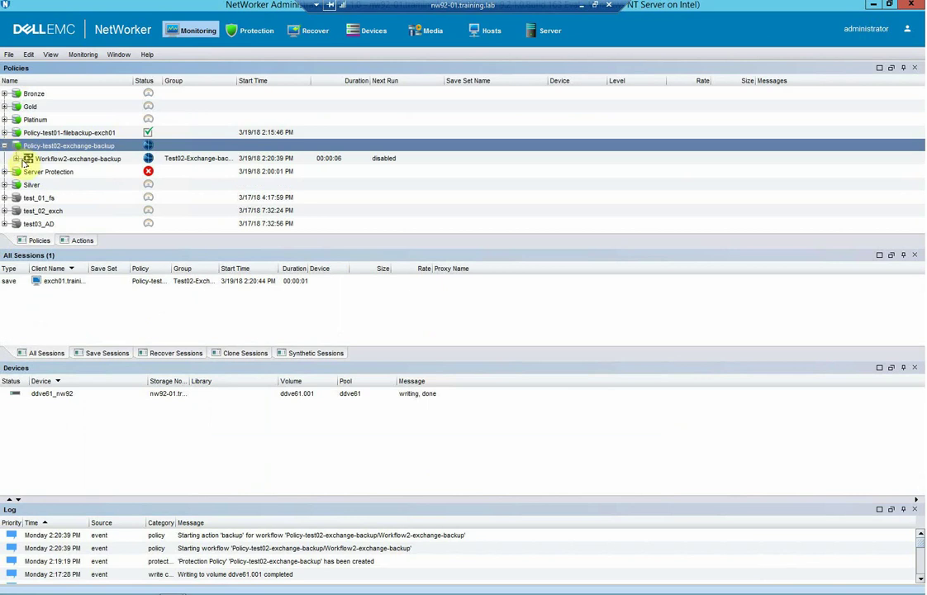
pyautogui.click(16, 158)
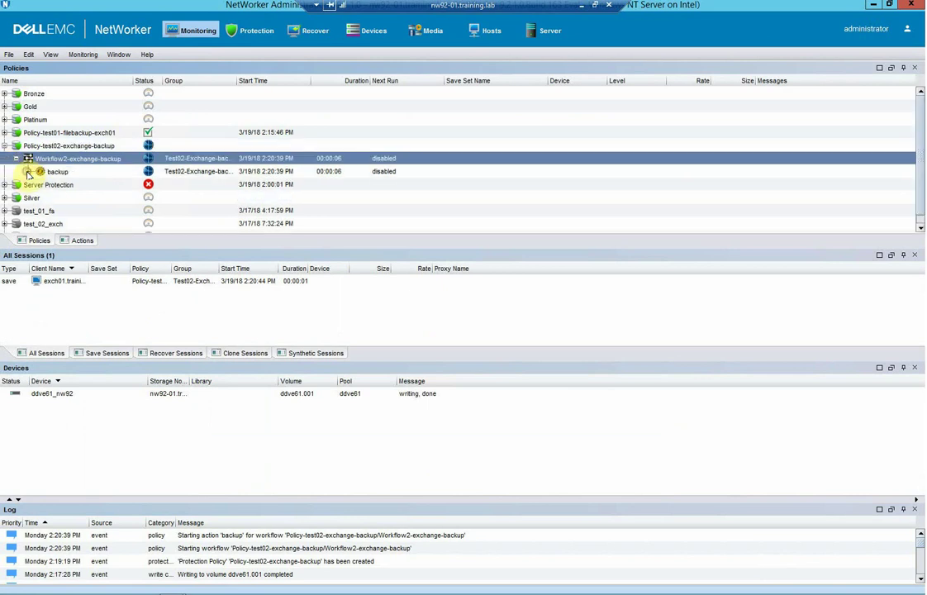
pyautogui.click(31, 172)
pyautogui.click(41, 185)
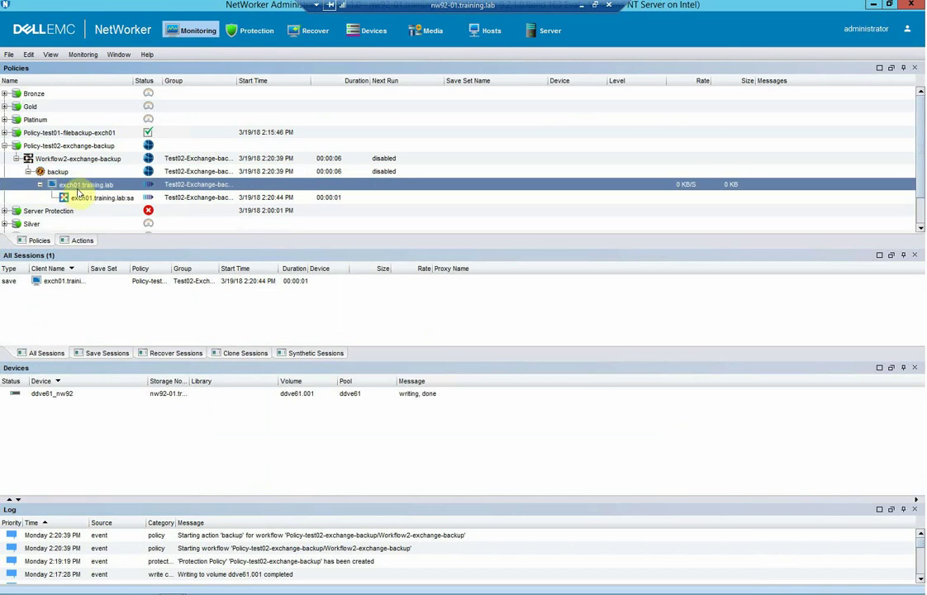
pyautogui.scroll(-1, 93, 186)
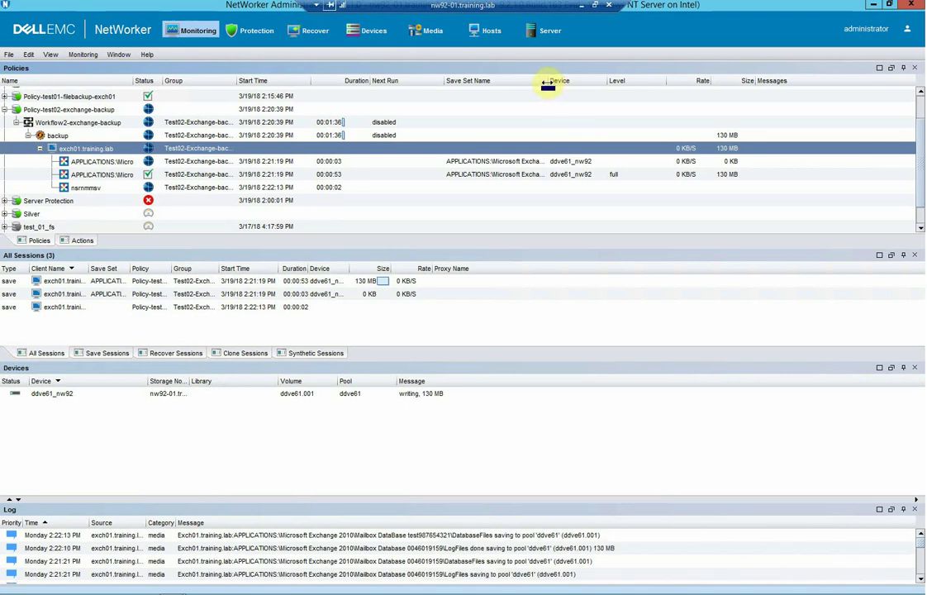
# Widen the Save Set Name column in the policies list and narrow the Next Run and Duration columns.
pyautogui.moveTo(547, 83); pyautogui.dragTo(727, 97)
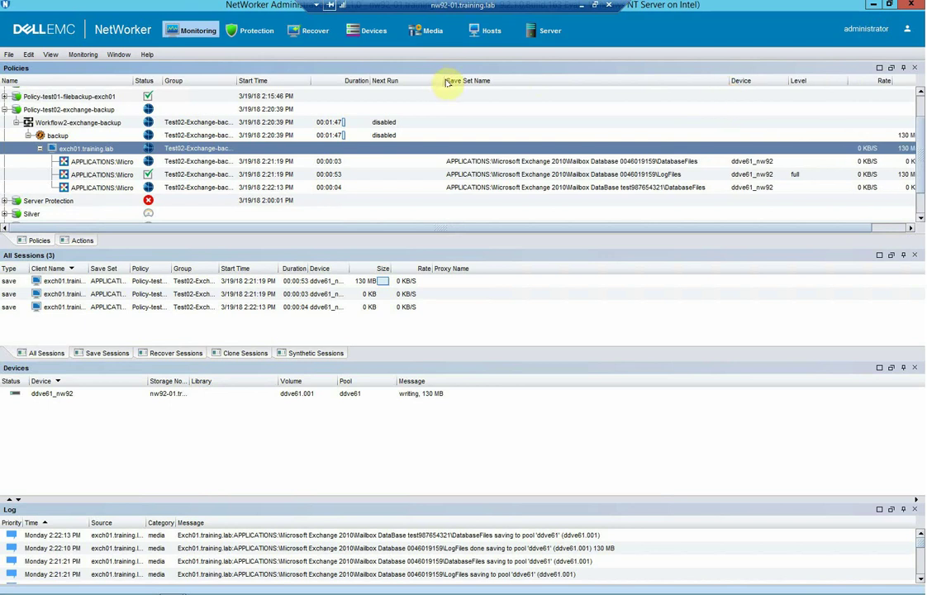
pyautogui.moveTo(443, 80); pyautogui.dragTo(399, 82)
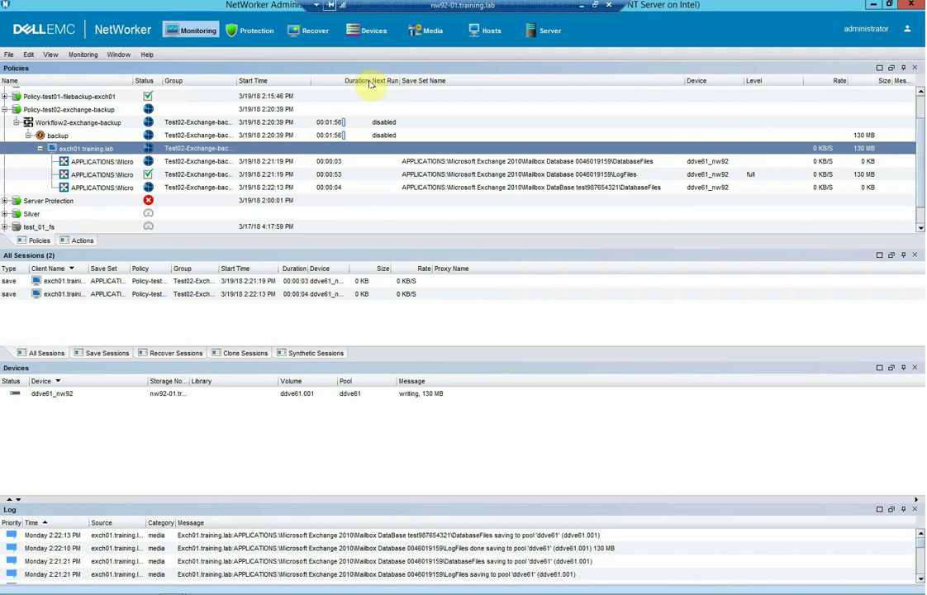
pyautogui.moveTo(370, 80); pyautogui.dragTo(349, 80)
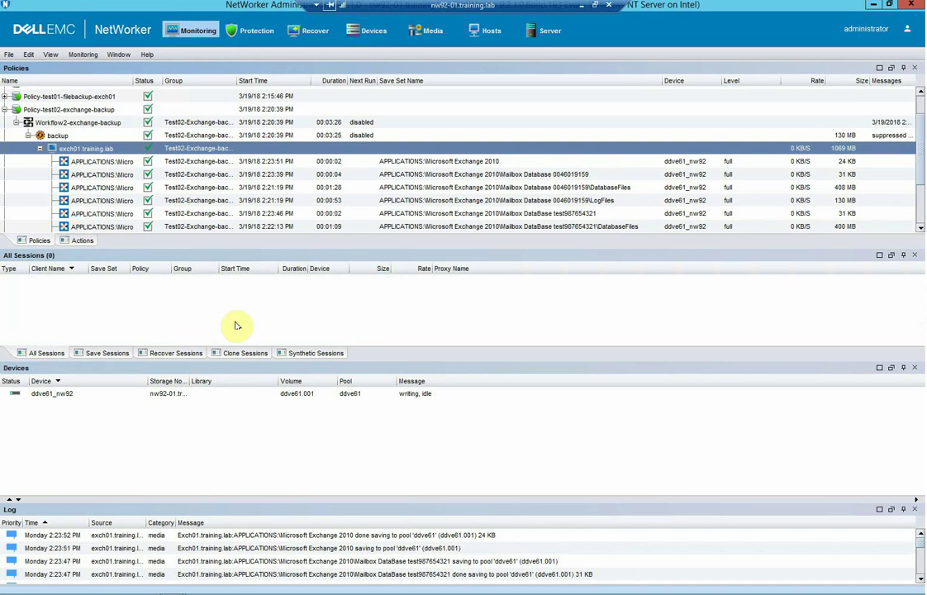
# Collapse the client, backup action, workflow and policy levels of Policy-test02-exchange-backup in the monitoring list.
pyautogui.click(40, 147)
pyautogui.click(29, 148)
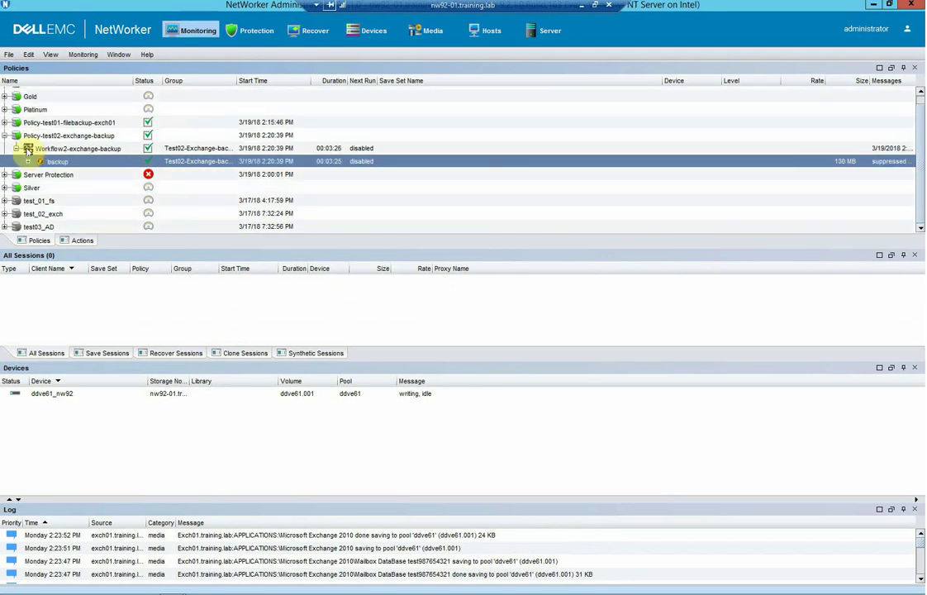
pyautogui.click(17, 148)
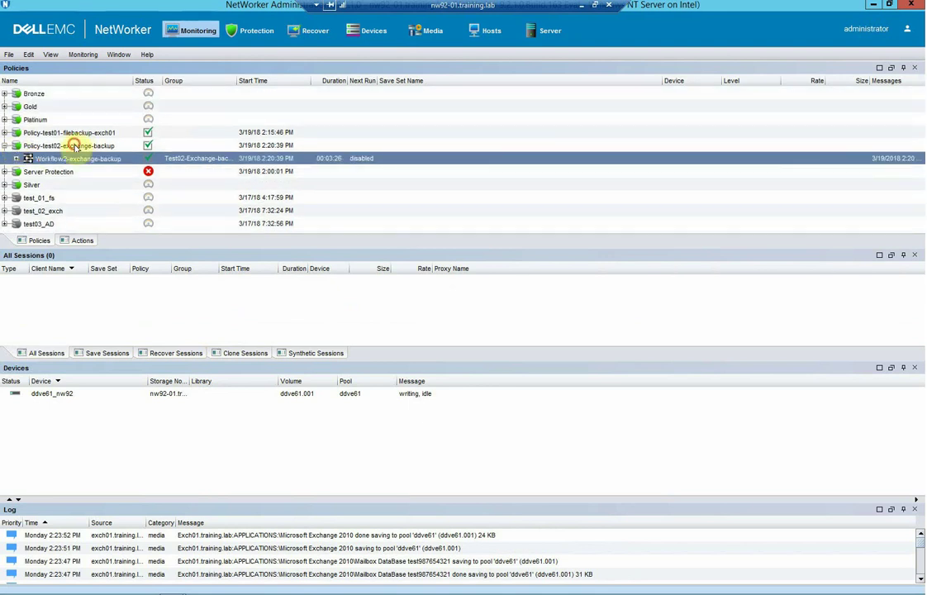
pyautogui.click(70, 145)
pyautogui.click(4, 145)
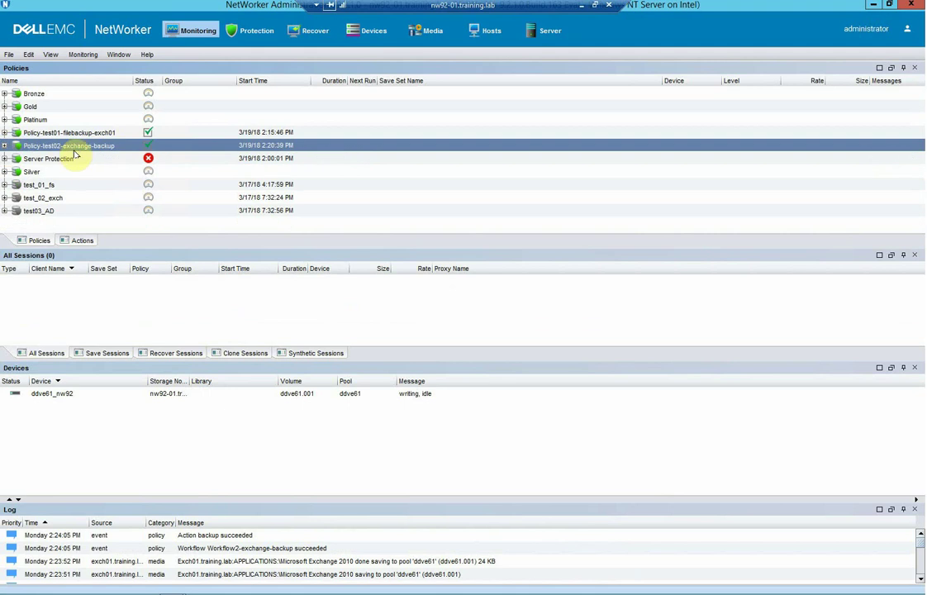
# Show the run details of Workflow2-exchange-backup and read the full log of its messages.
pyautogui.rightClick(76, 147)
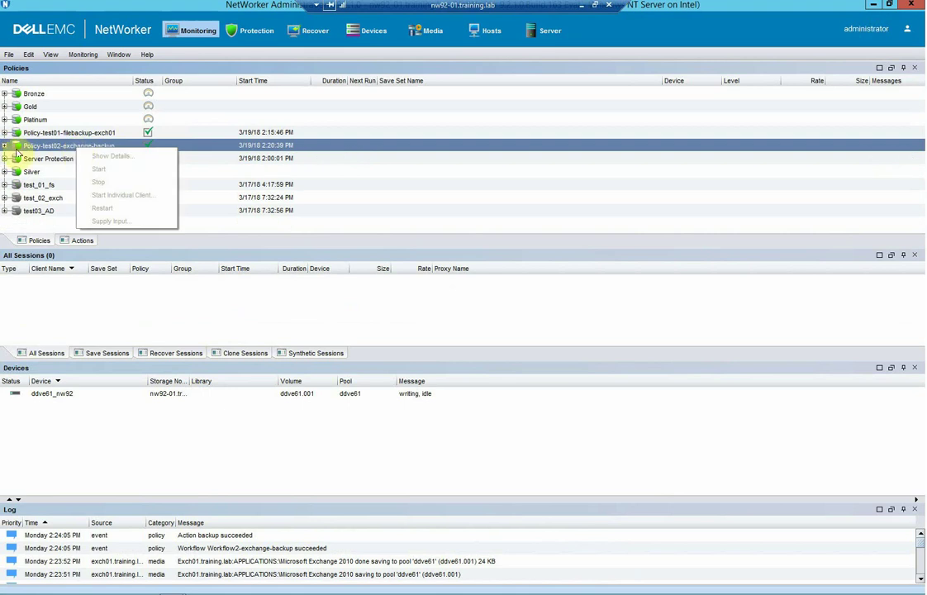
pyautogui.click(5, 146)
pyautogui.click(43, 159)
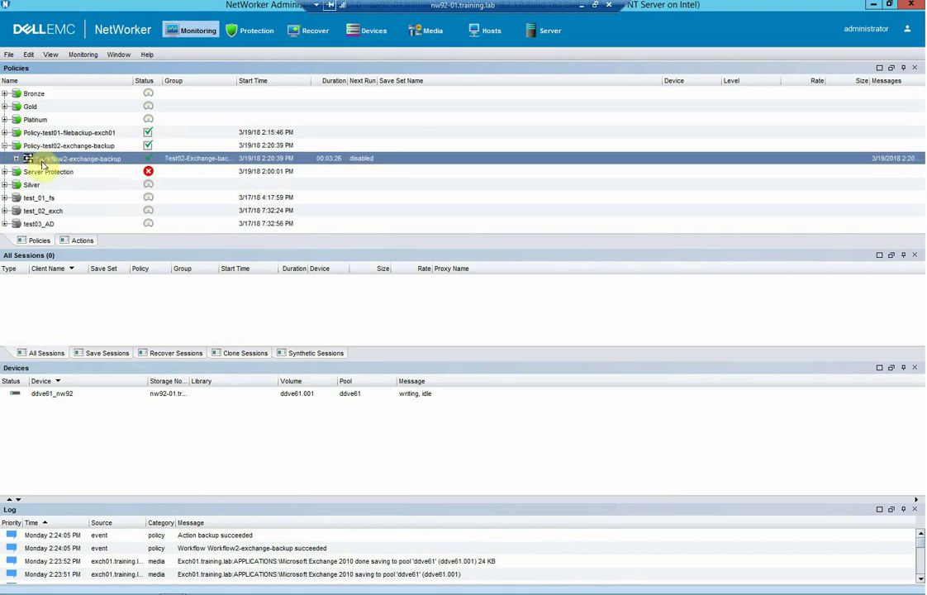
pyautogui.rightClick(42, 162)
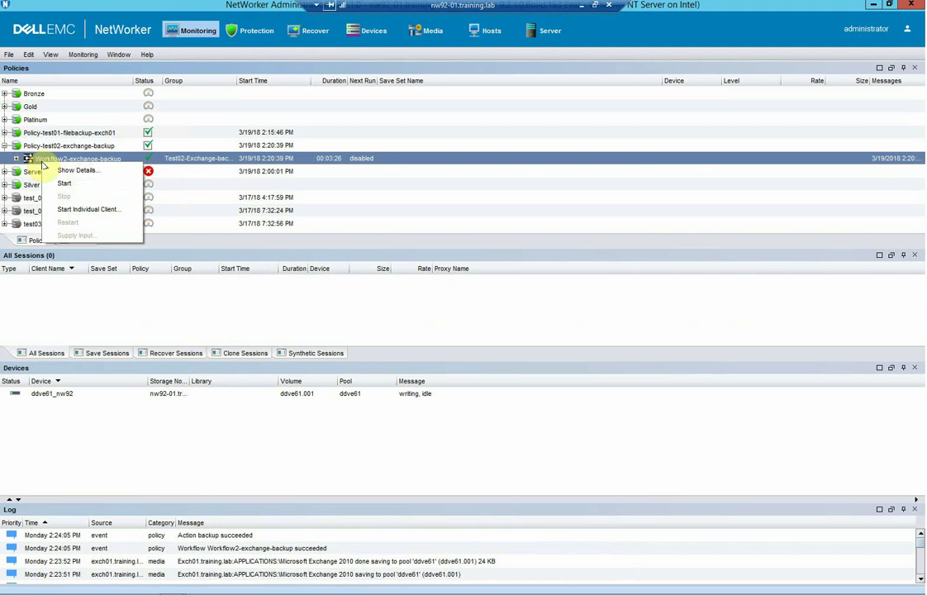
pyautogui.click(85, 173)
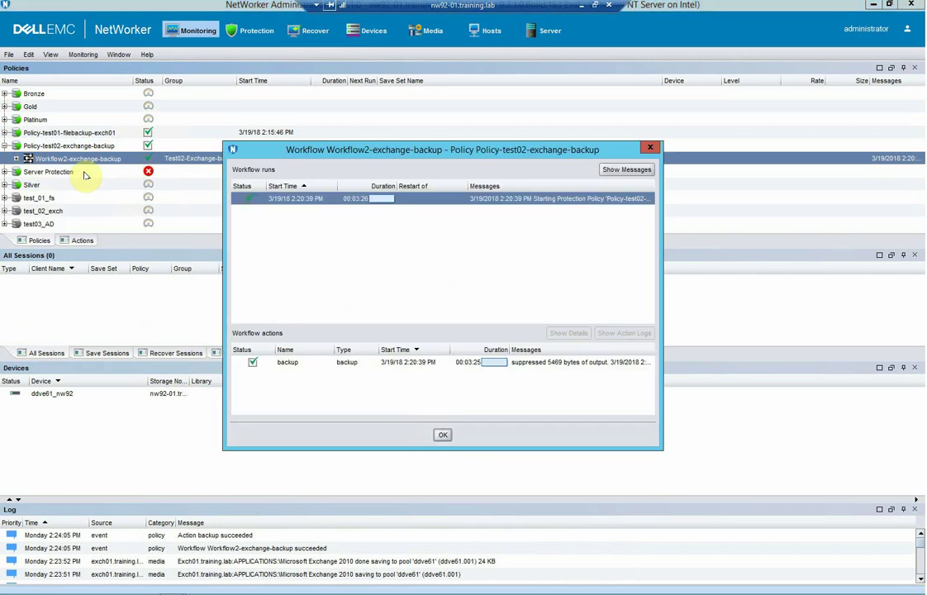
pyautogui.click(626, 170)
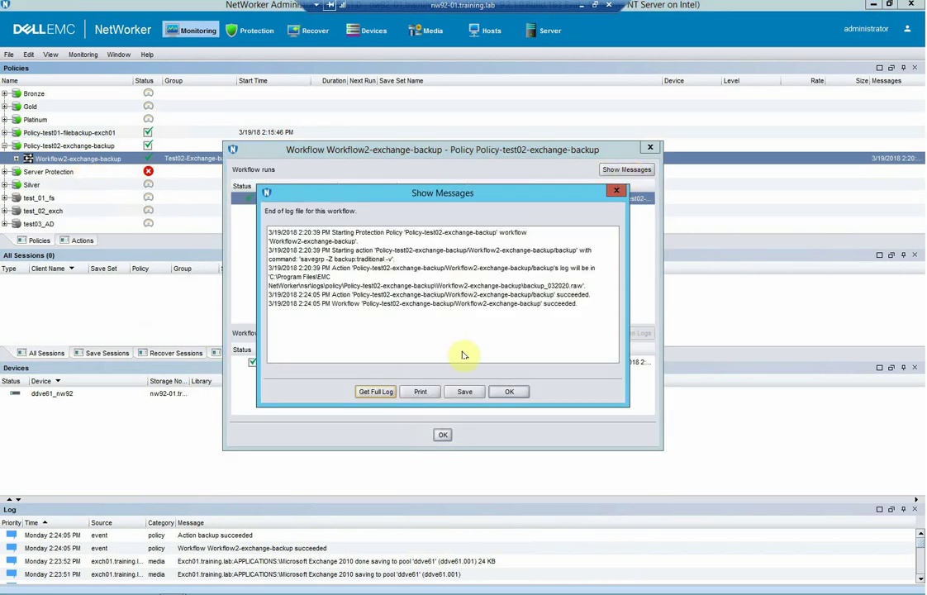
pyautogui.click(376, 391)
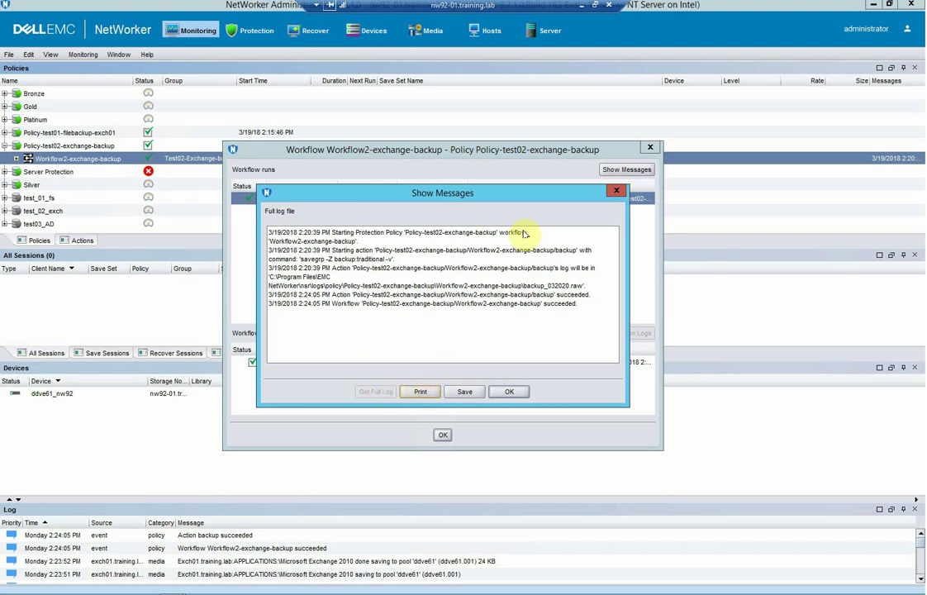
pyautogui.click(511, 392)
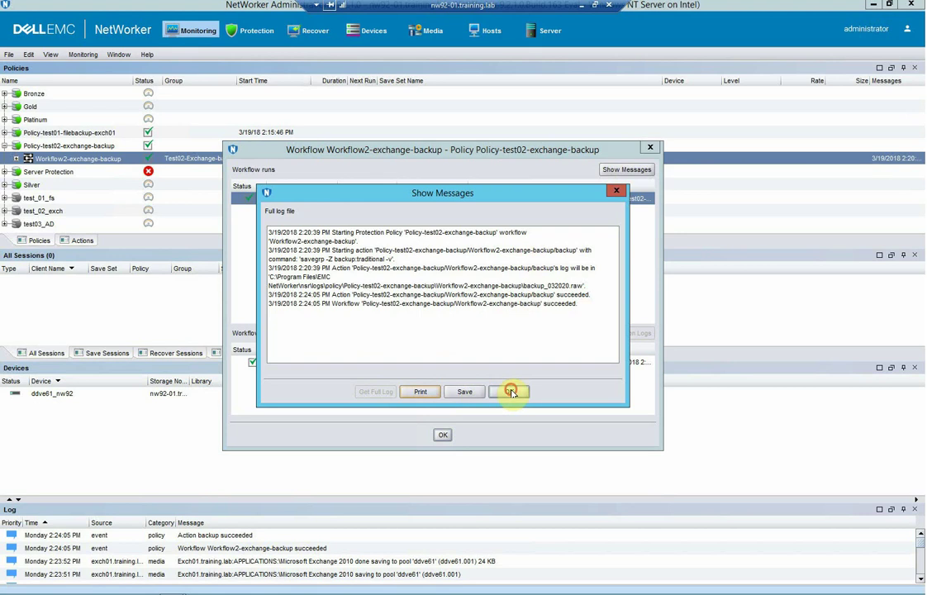
# Show the details of Workflow2-exchange-backup's backup action, widen the details window, and review its action messages and completed save sets.
pyautogui.click(653, 148)
pyautogui.click(16, 160)
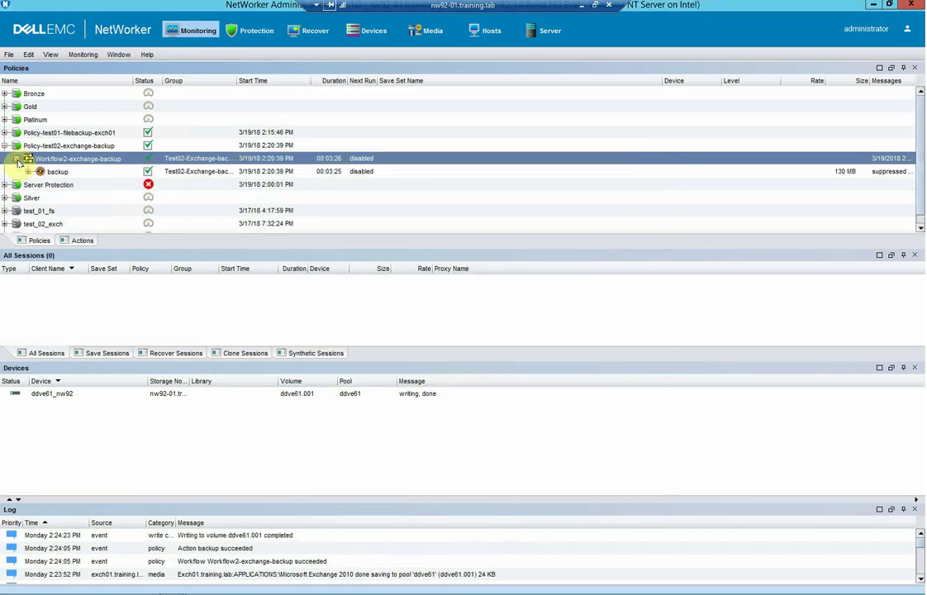
pyautogui.click(57, 170)
pyautogui.rightClick(70, 176)
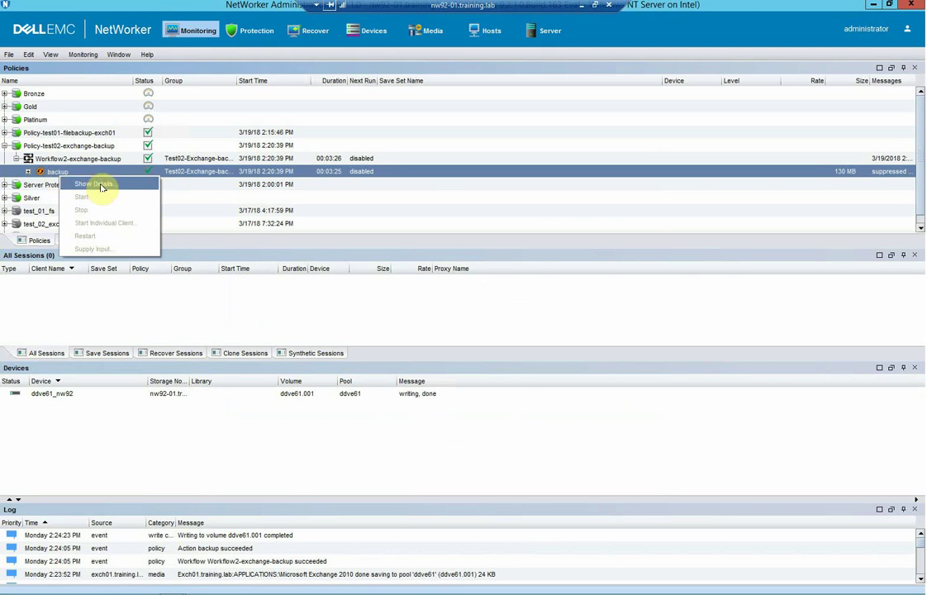
pyautogui.click(98, 185)
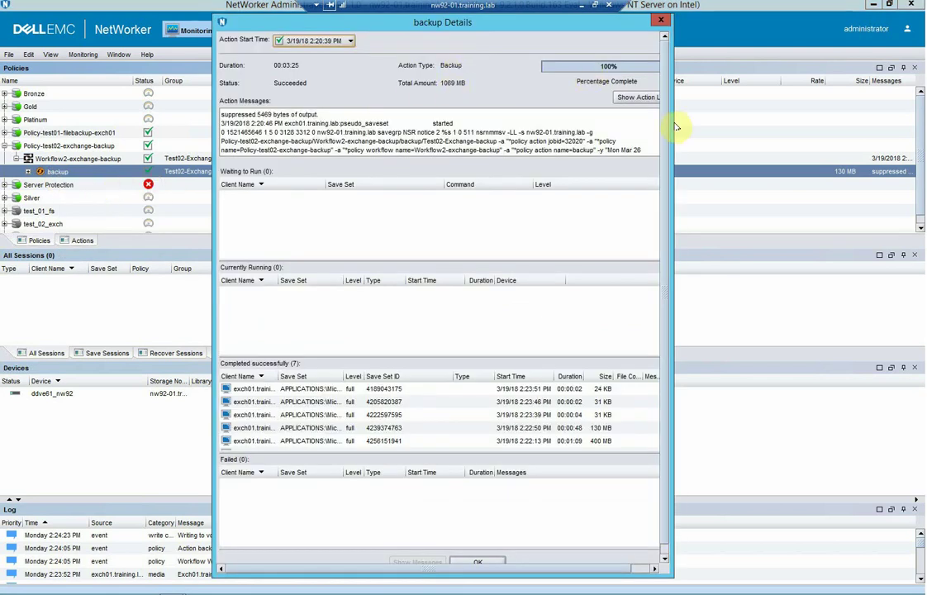
pyautogui.moveTo(676, 126); pyautogui.dragTo(724, 125)
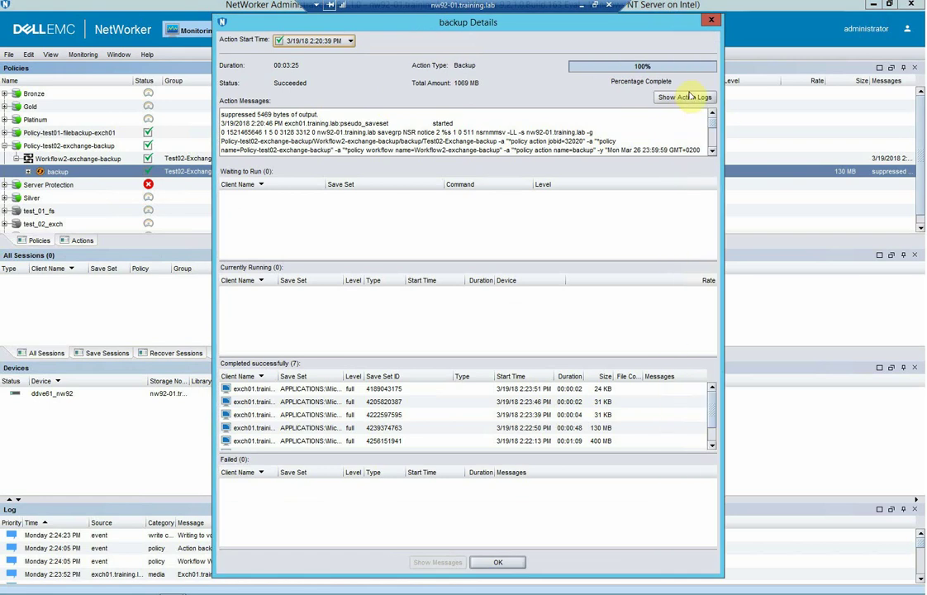
pyautogui.click(713, 139)
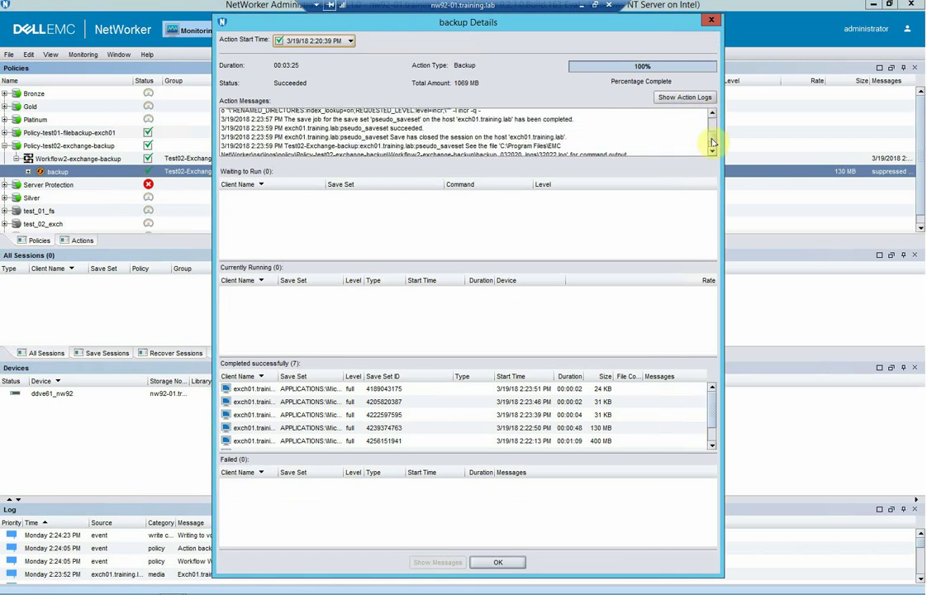
pyautogui.click(712, 429)
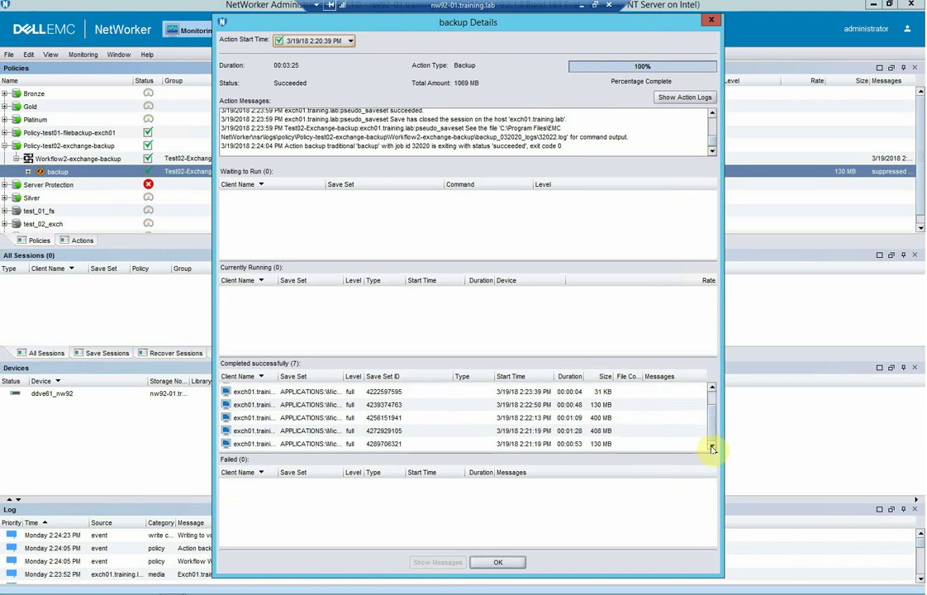
pyautogui.click(498, 564)
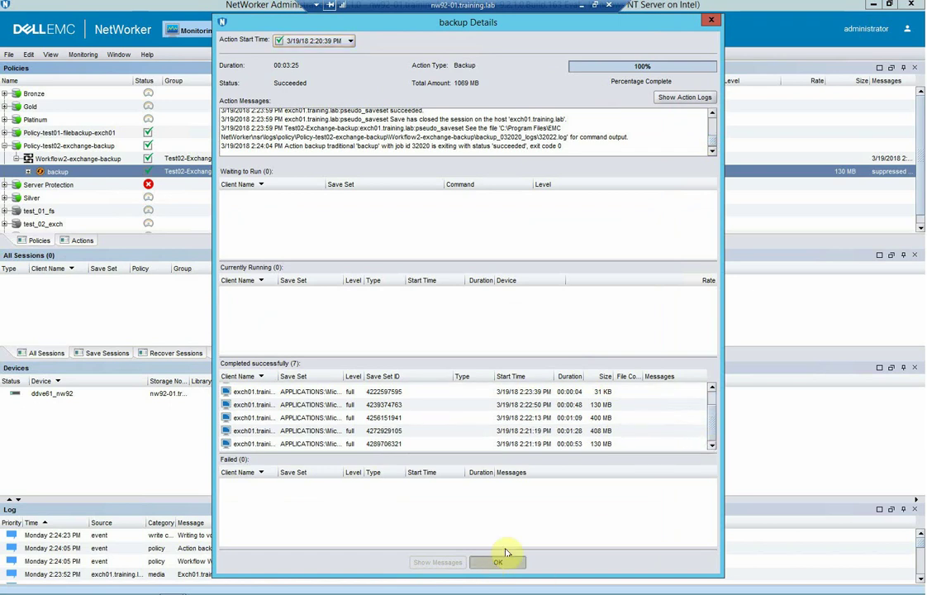
# Read the full action log of the Exchange backup action, close its details and minimize the administration window.
pyautogui.click(683, 99)
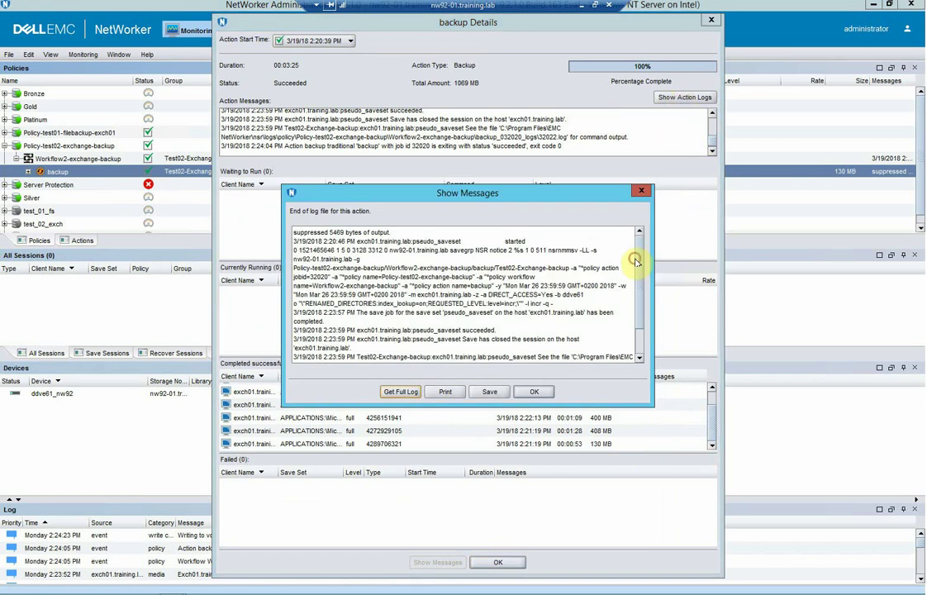
pyautogui.scroll(-2, 633, 315)
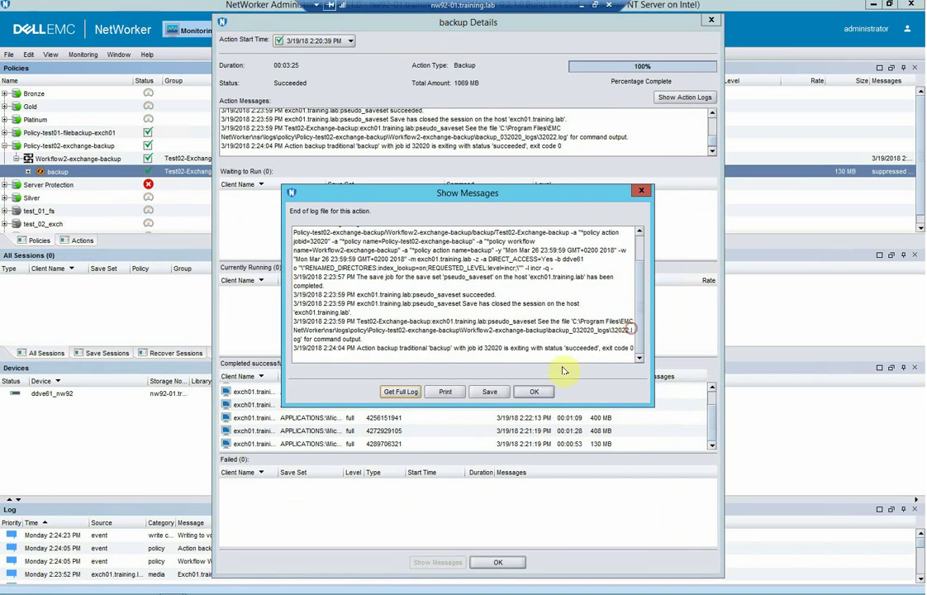
pyautogui.click(402, 392)
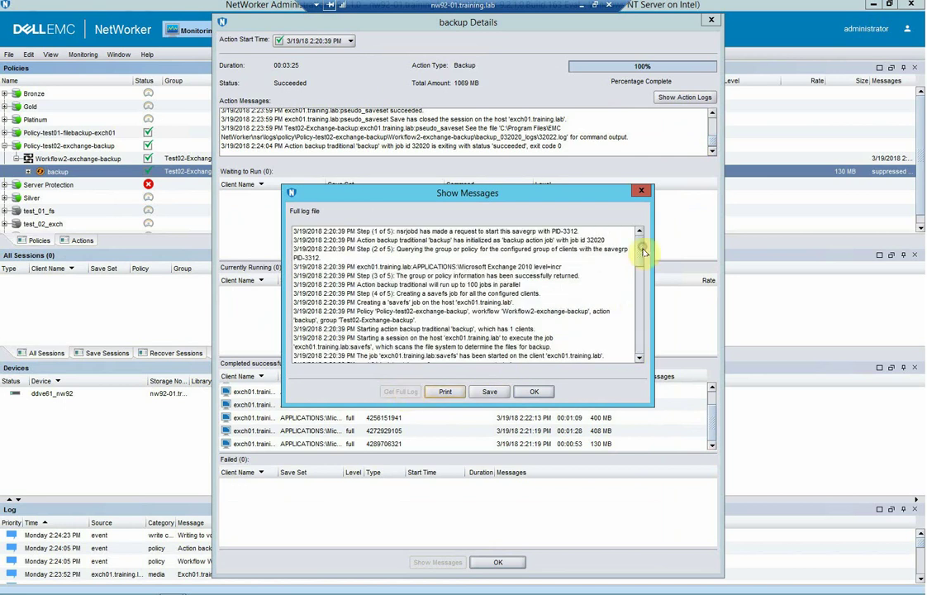
pyautogui.moveTo(641, 245); pyautogui.dragTo(643, 279)
pyautogui.scroll(-8, 643, 288)
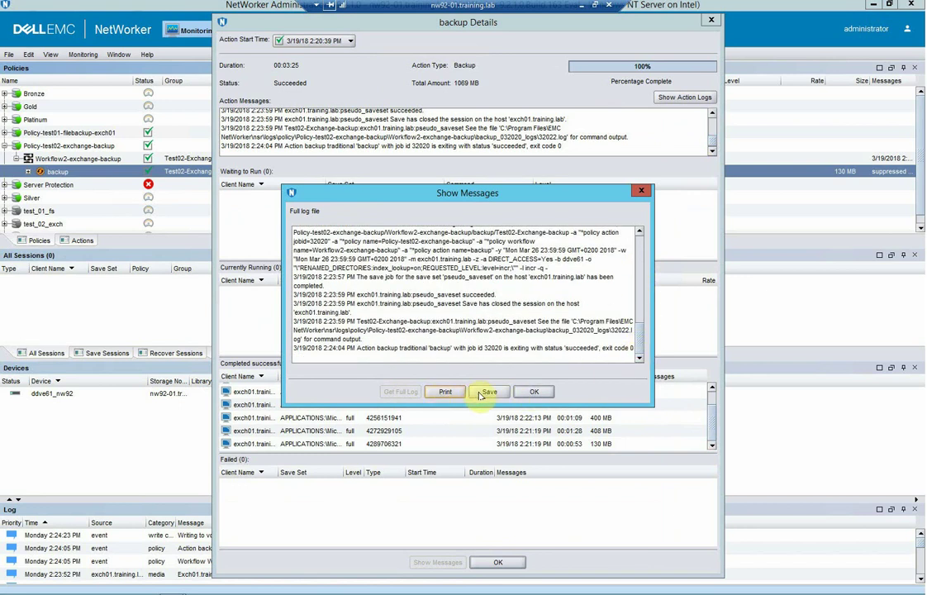
pyautogui.click(538, 391)
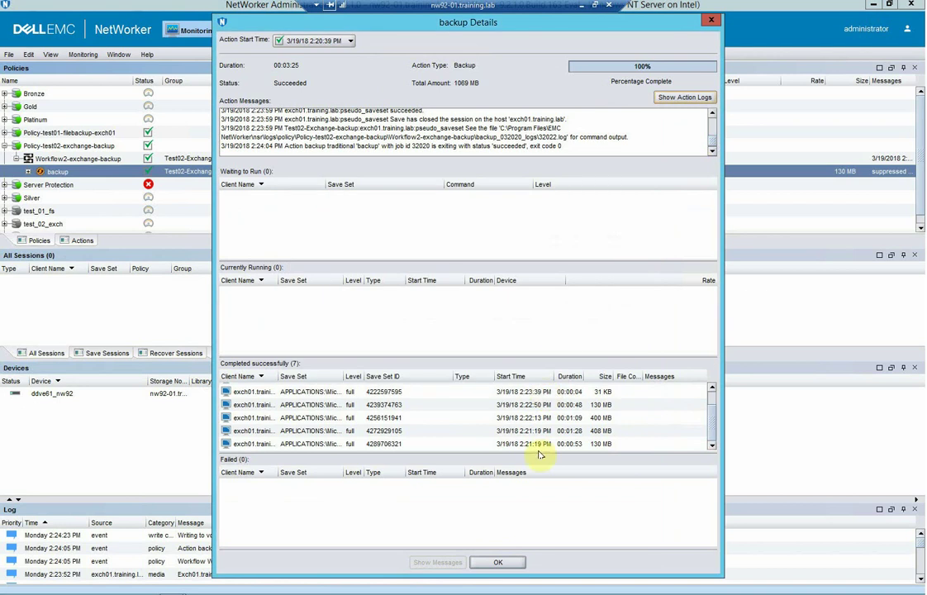
pyautogui.click(523, 561)
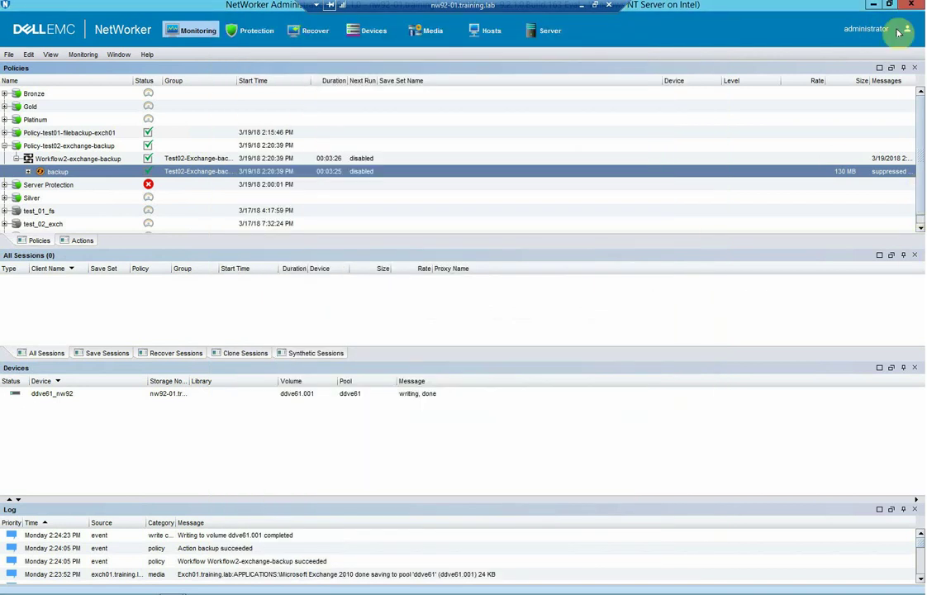
pyautogui.click(875, 9)
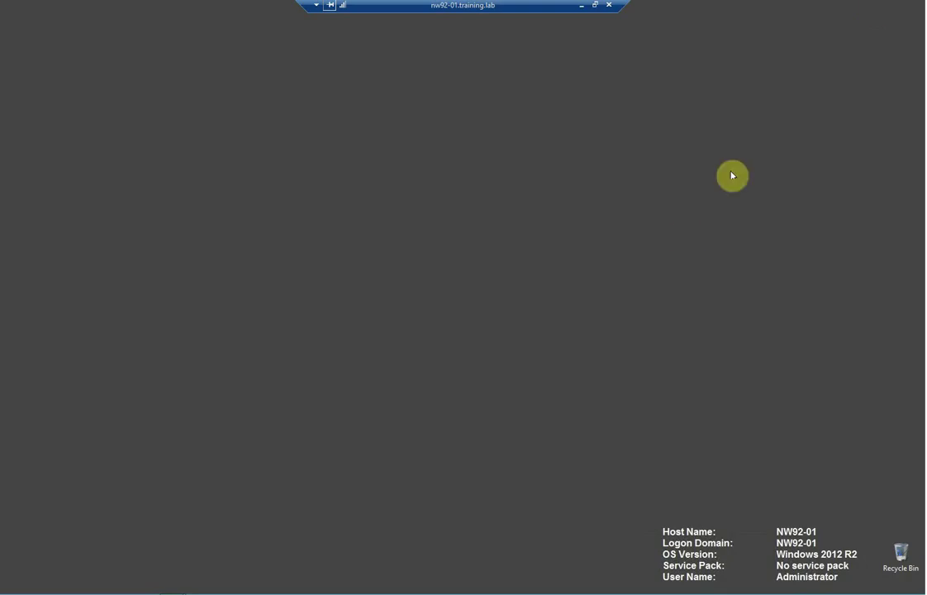